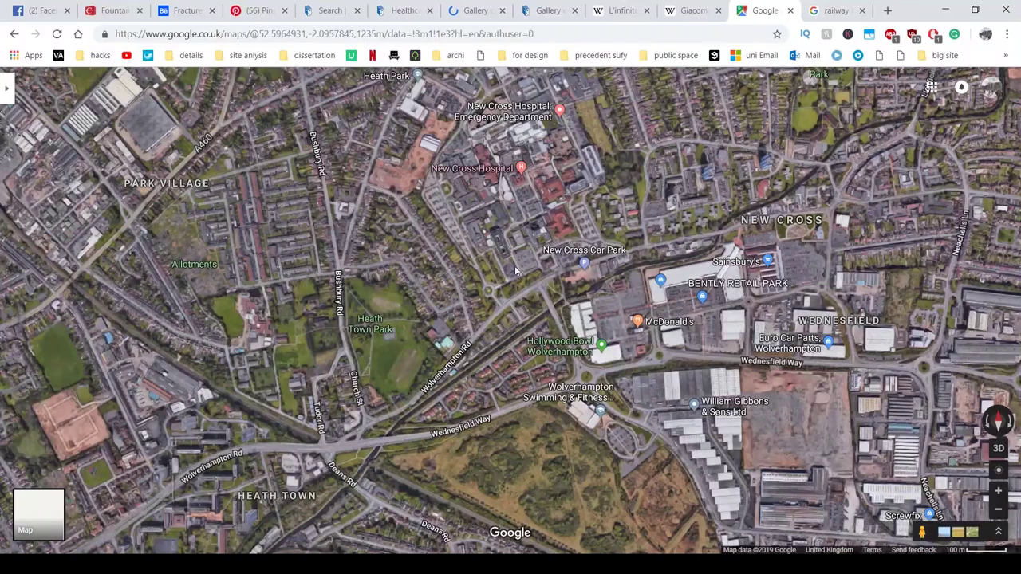
# Turn off the labels on the satellite map of the Wolverhampton site.
pyautogui.click(9, 92)
pyautogui.click(26, 94)
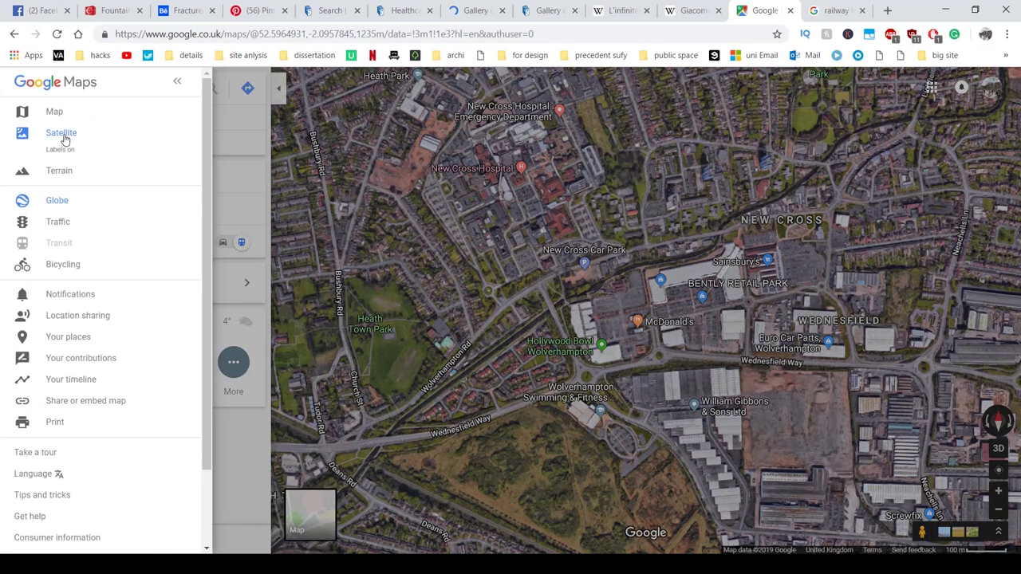
pyautogui.click(70, 151)
pyautogui.click(278, 88)
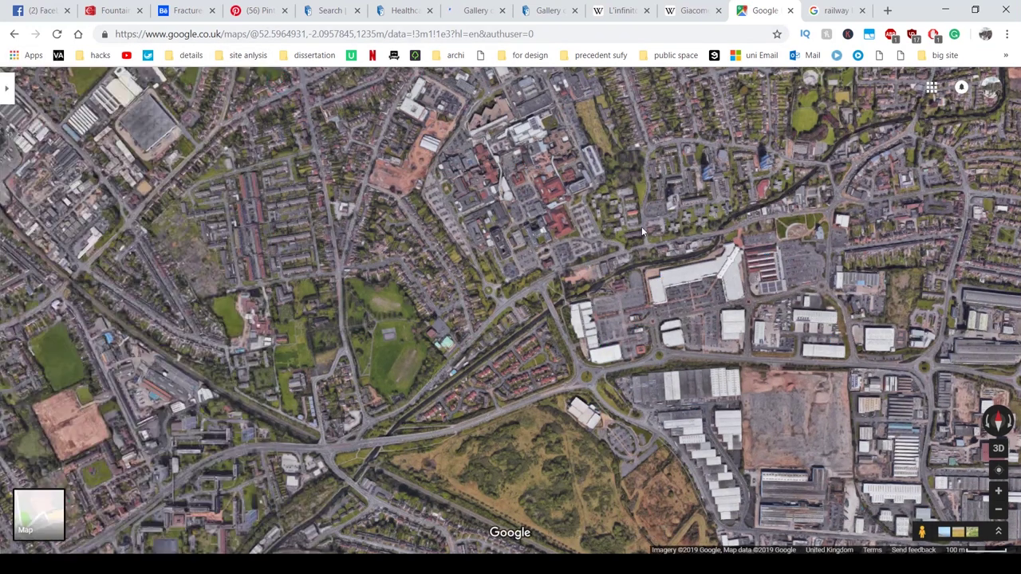
# Capture a snip of the satellite map covering the site between Wolverhampton Road and the canal with its surroundings.
pyautogui.scroll(2, 604, 254)
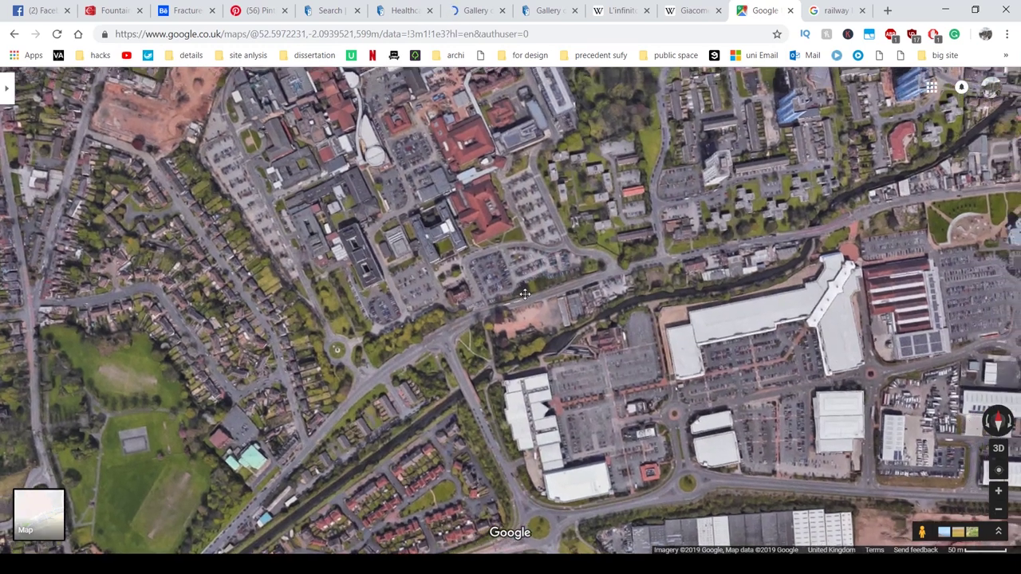
pyautogui.moveTo(524, 295); pyautogui.dragTo(466, 352)
pyautogui.scroll(2, 481, 388)
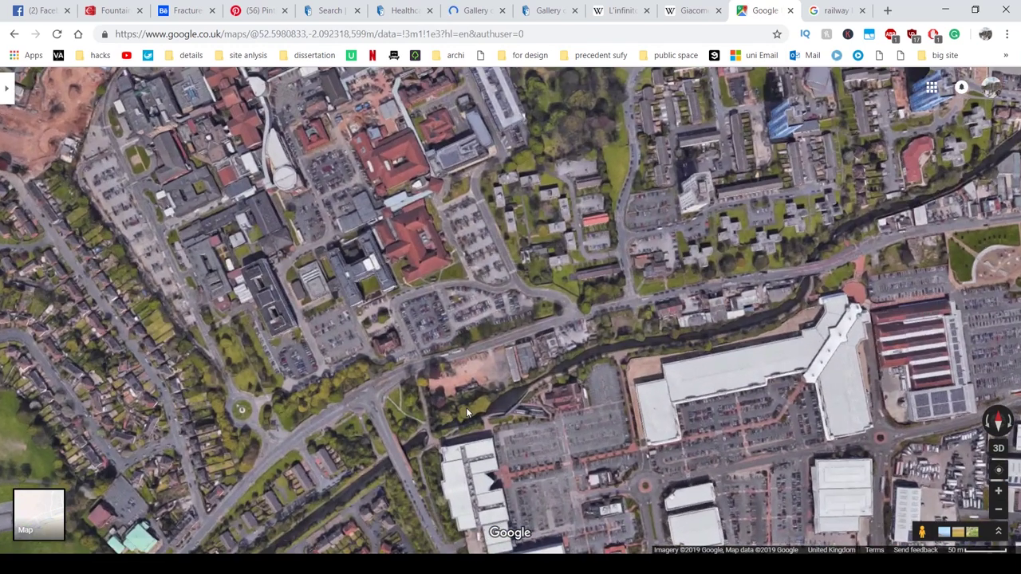
pyautogui.scroll(1, 490, 357)
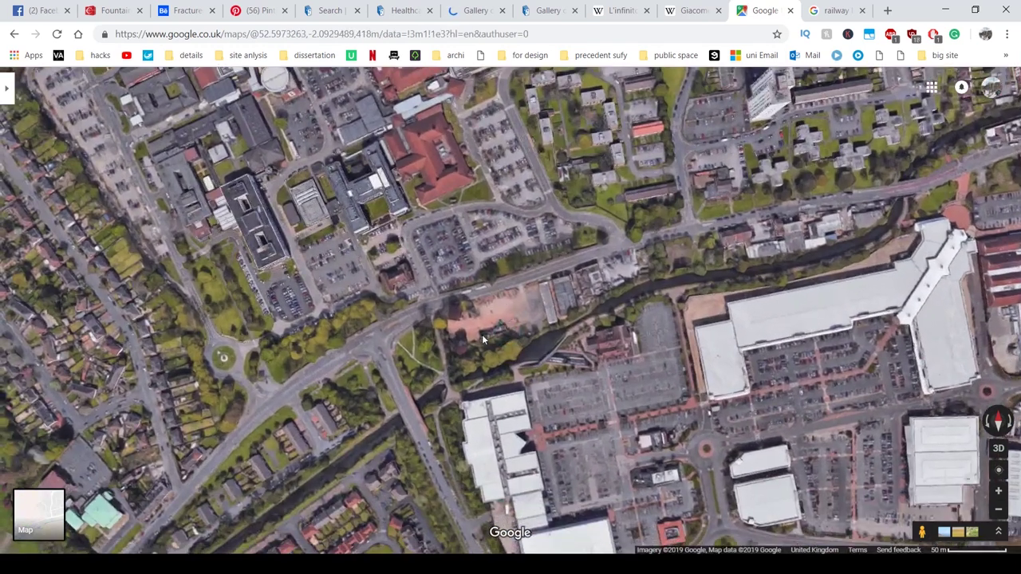
pyautogui.scroll(1, 484, 335)
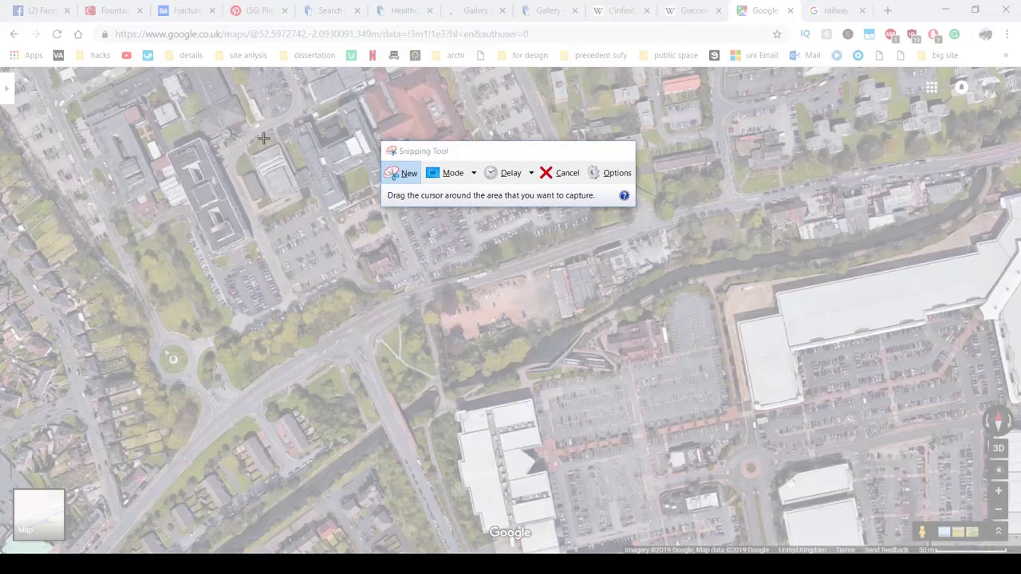
pyautogui.moveTo(244, 128); pyautogui.dragTo(767, 492)
# Switch to Photoshop and paste the captured satellite image into the Untitled-1 site plan.
pyautogui.hotkey('alt', 'Tab')
pyautogui.hotkey('alt', 'Tab')
pyautogui.hotkey('alt', 'Tab')
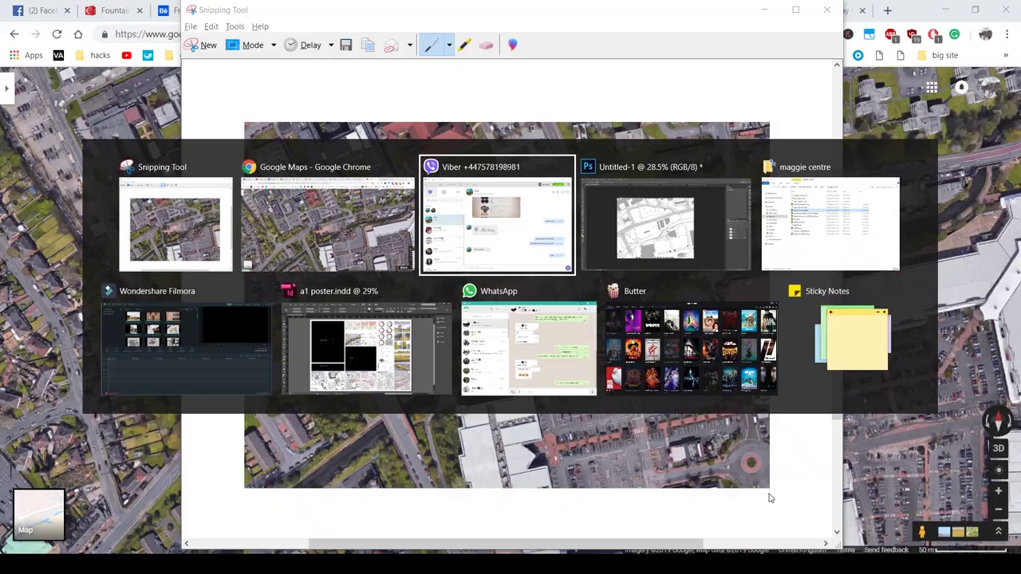
pyautogui.hotkey('ctrl', 'v')
# Scale the satellite image up to align with the site plan and move its layer above Layer 2.
pyautogui.hotkey('ctrl', 't')
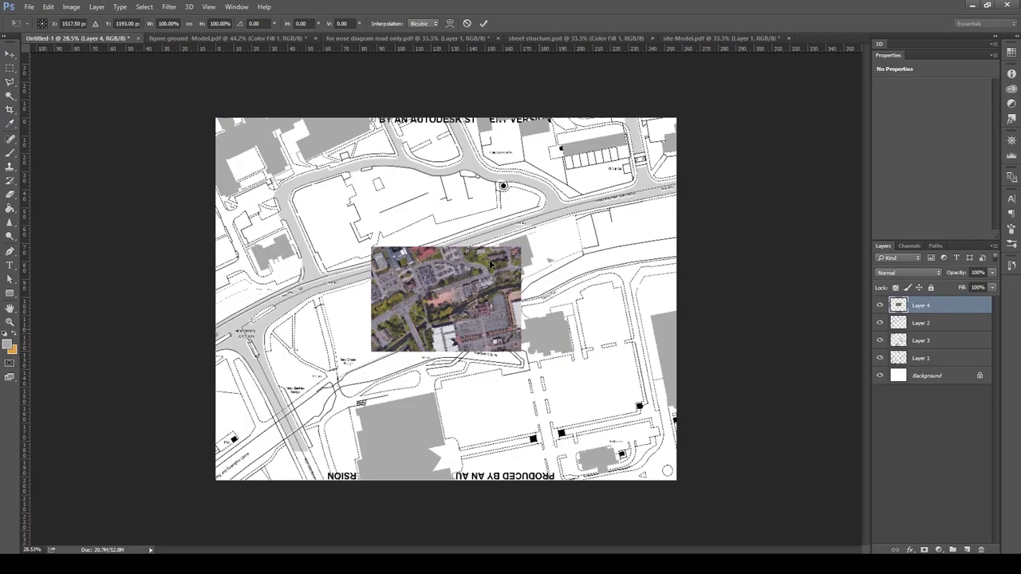
pyautogui.keyDown('alt'); pyautogui.keyDown('shift'); pyautogui.moveTo(523, 248); pyautogui.dragTo(628, 165); pyautogui.keyUp('shift'); pyautogui.keyUp('alt')
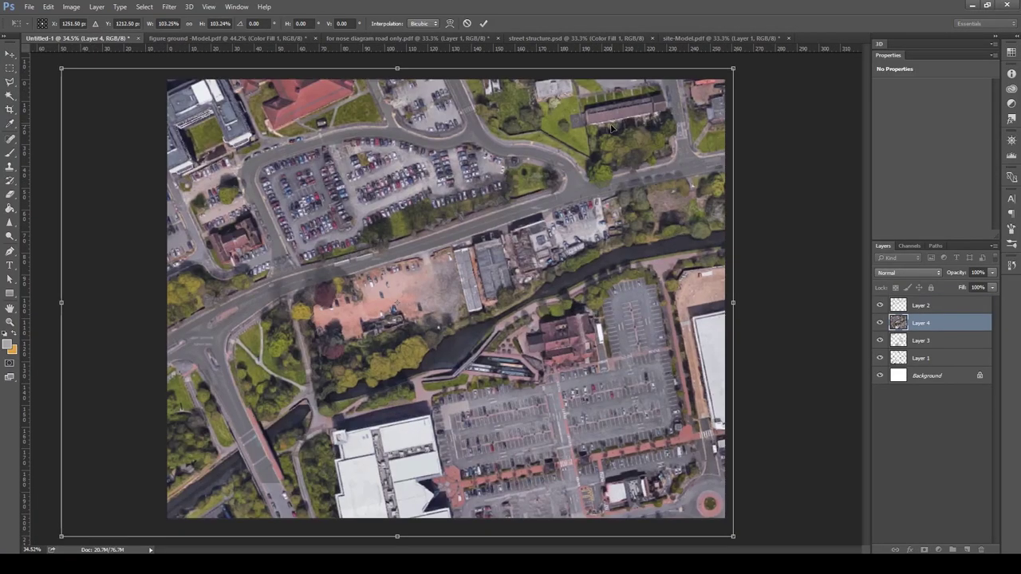
pyautogui.press('Return')
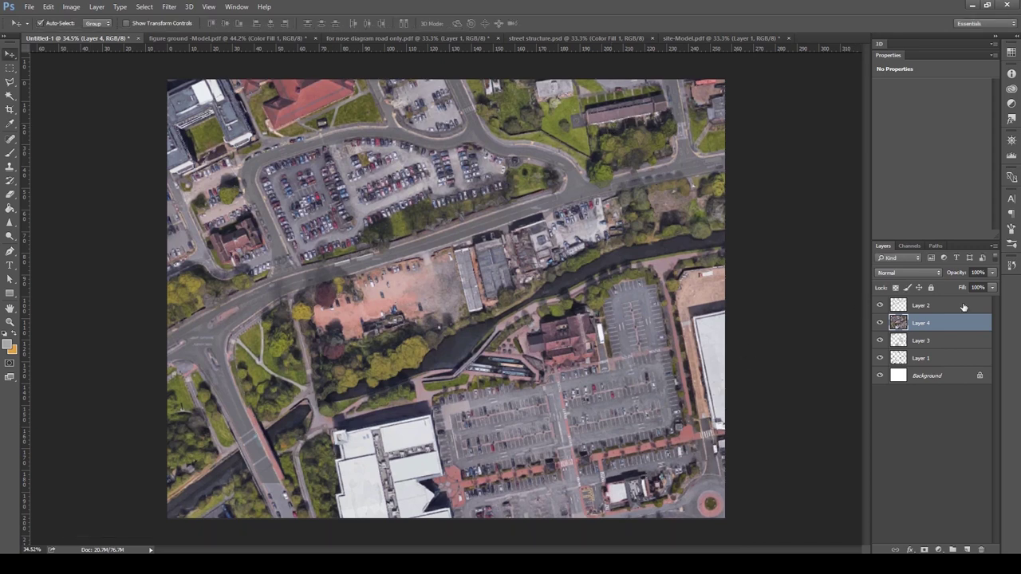
pyautogui.moveTo(973, 316); pyautogui.dragTo(943, 289)
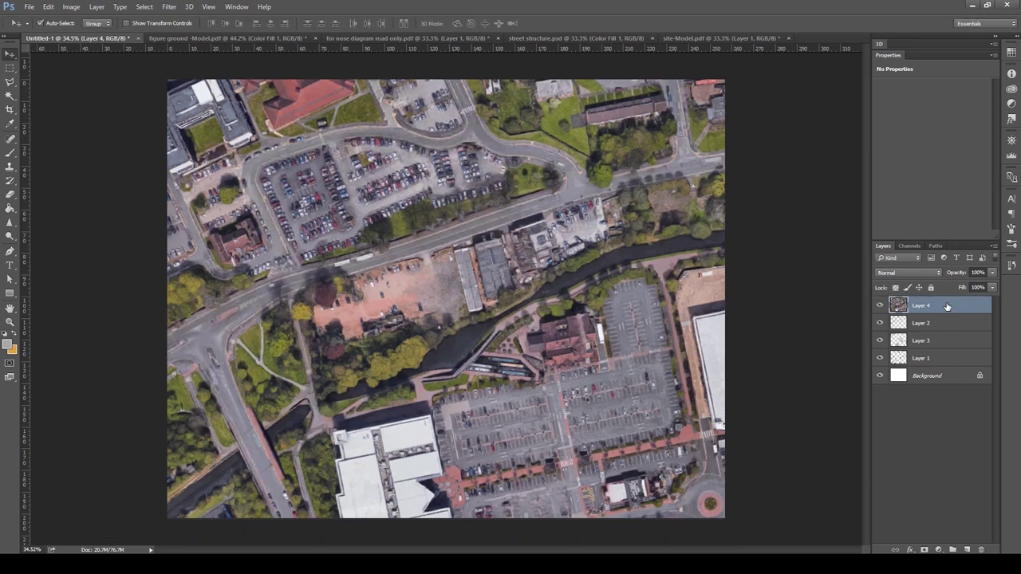
# Outline the area south of the canal, down to the canvas's lower right corner, with the Polygonal Lasso.
pyautogui.press('l')
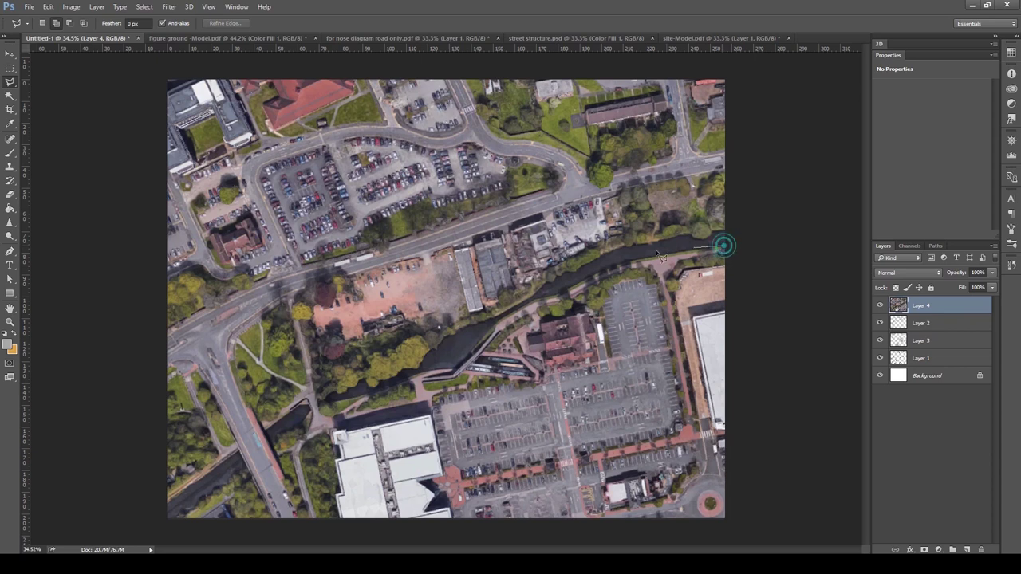
pyautogui.click(723, 254)
pyautogui.click(677, 259)
pyautogui.click(581, 296)
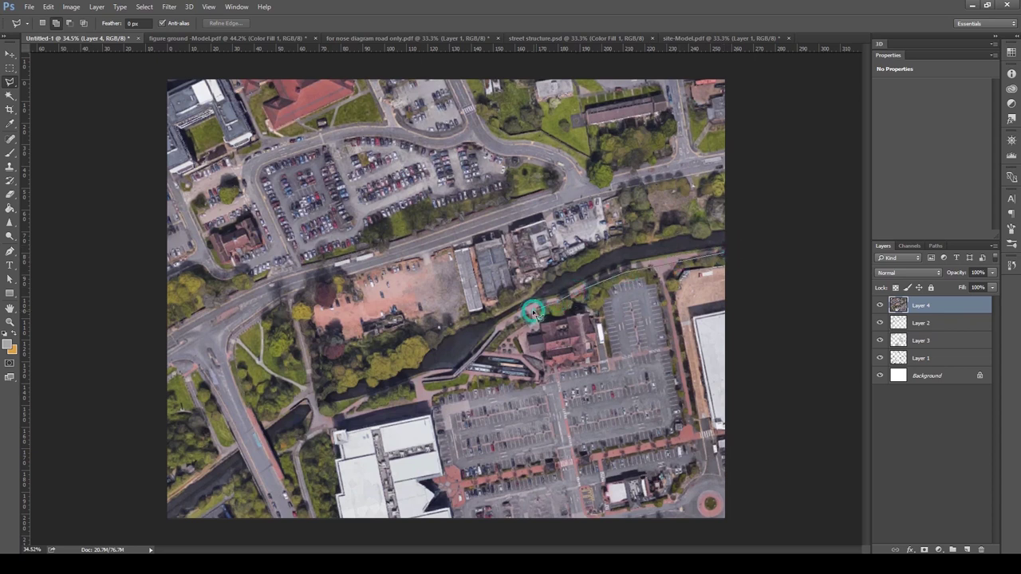
pyautogui.click(540, 331)
pyautogui.click(528, 336)
pyautogui.click(539, 355)
pyautogui.click(546, 384)
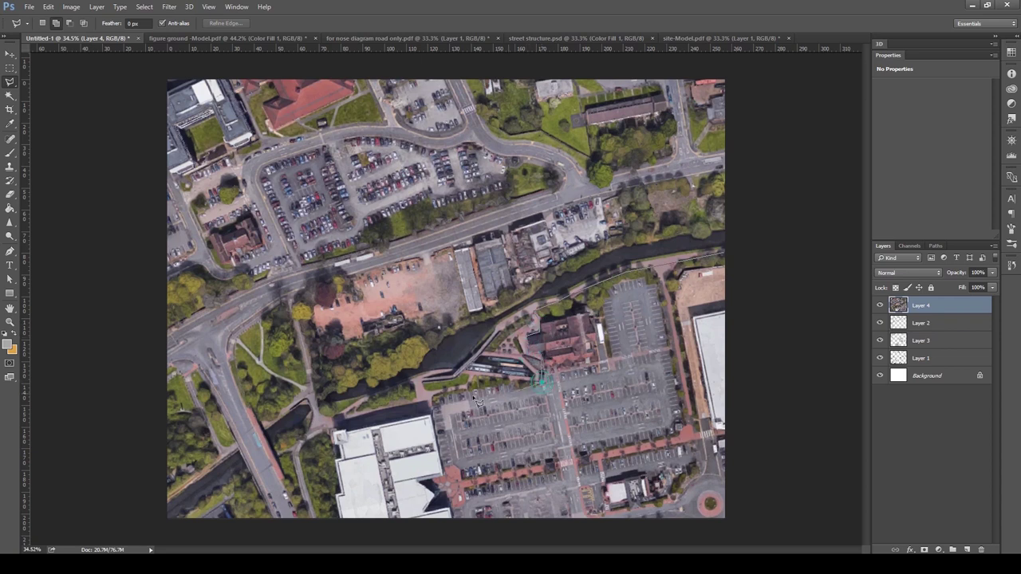
pyautogui.click(436, 399)
pyautogui.click(335, 429)
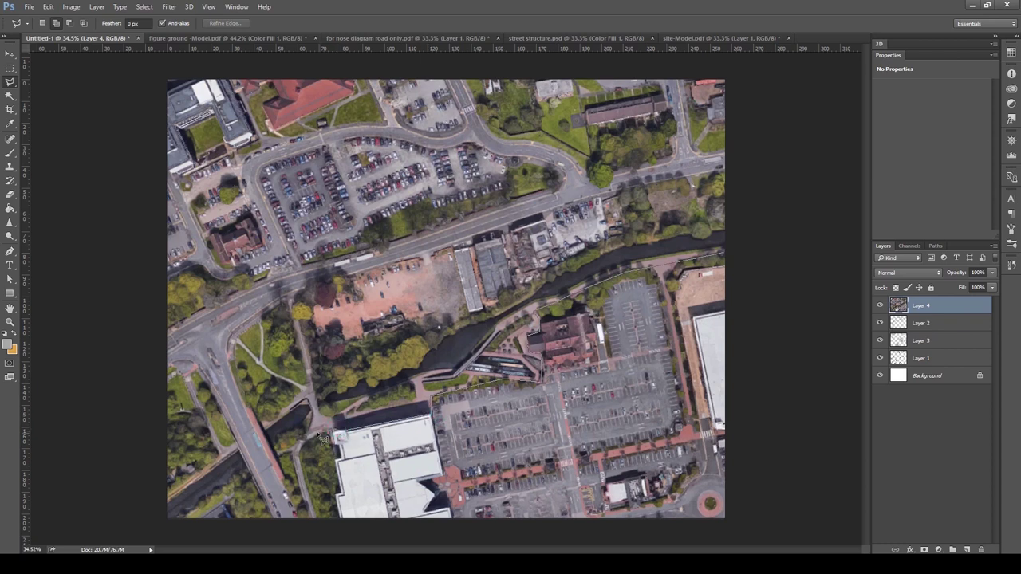
pyautogui.click(293, 454)
pyautogui.click(279, 457)
pyautogui.click(251, 478)
pyautogui.click(197, 517)
pyautogui.click(729, 522)
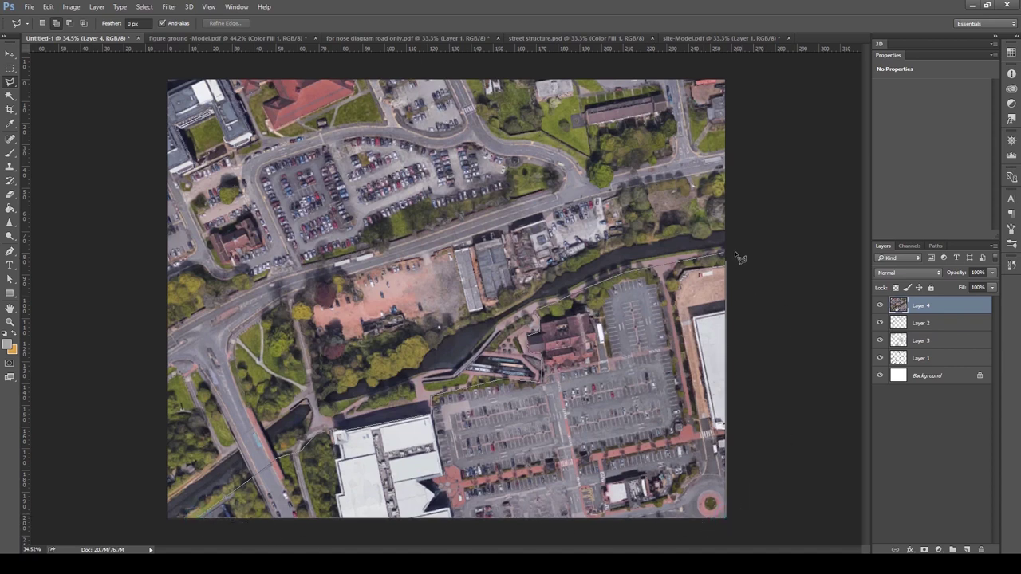
pyautogui.click(723, 256)
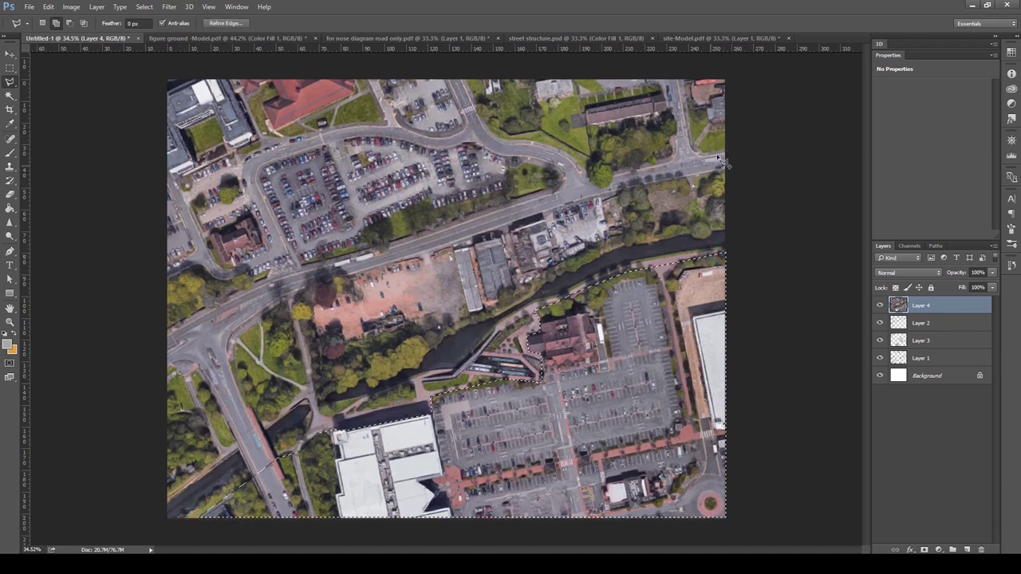
# Add the whole area north of the main road to the lasso selection.
pyautogui.click(722, 153)
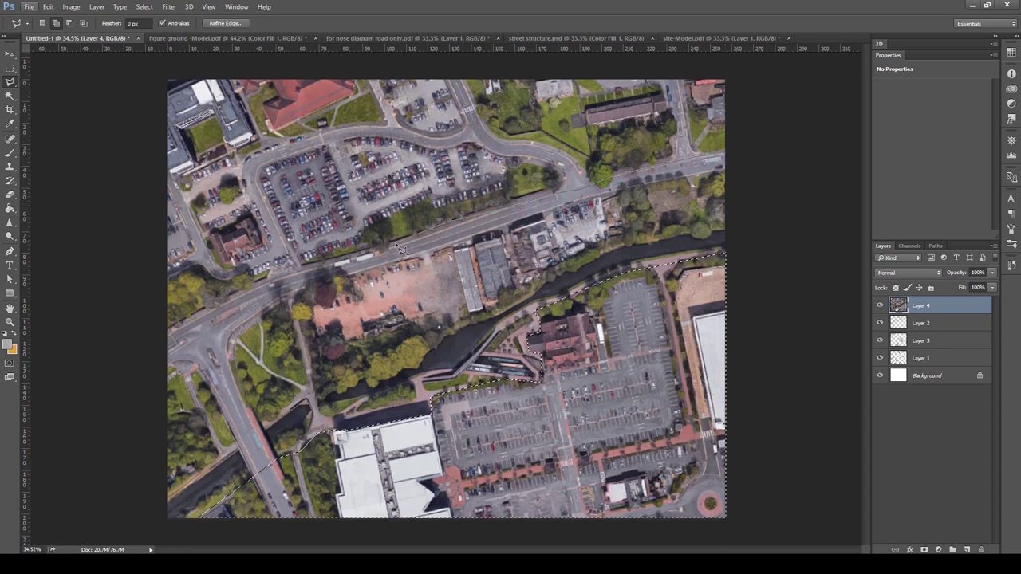
pyautogui.click(326, 261)
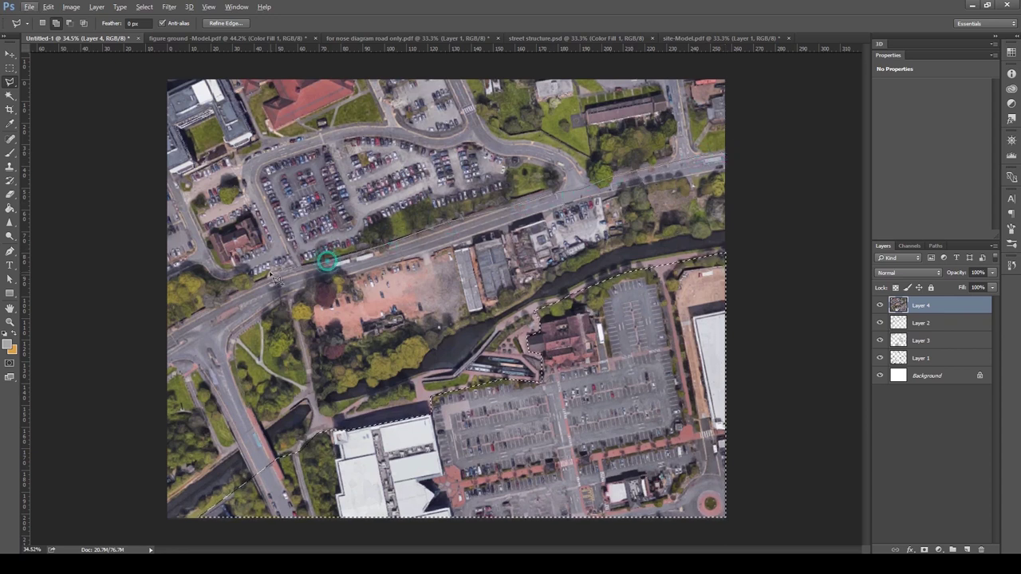
pyautogui.click(181, 313)
pyautogui.click(167, 329)
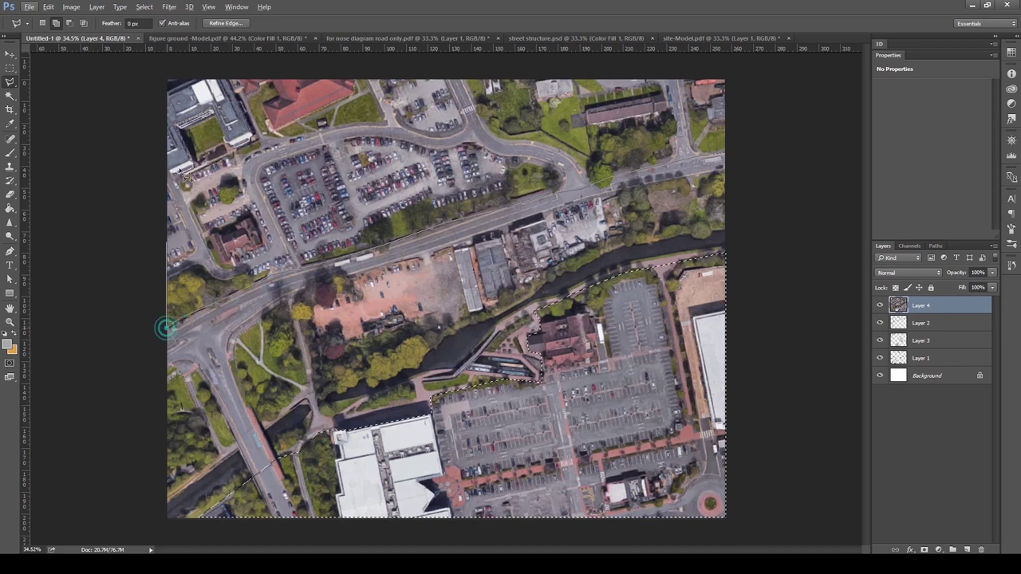
pyautogui.click(169, 81)
pyautogui.click(724, 80)
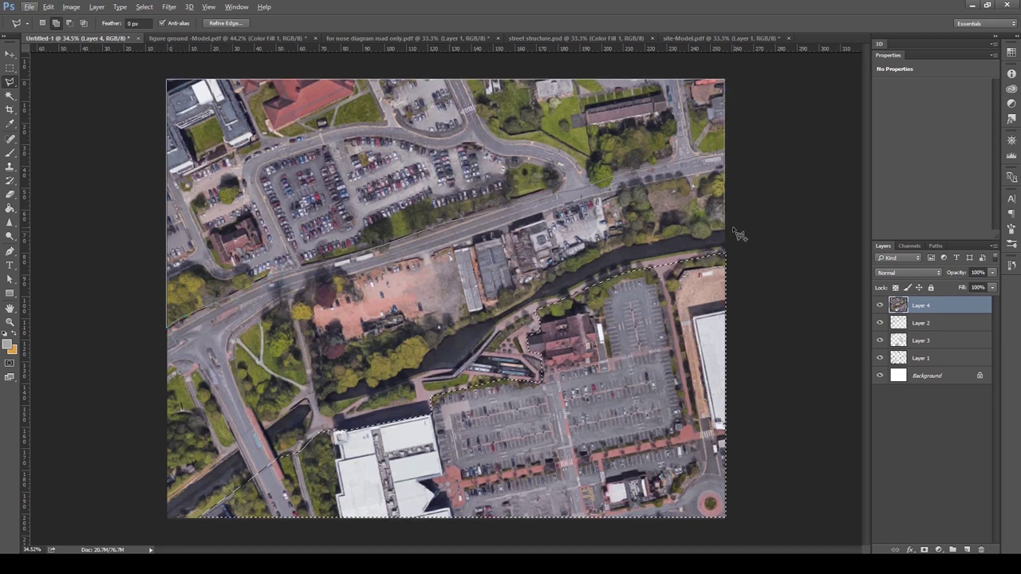
pyautogui.click(722, 156)
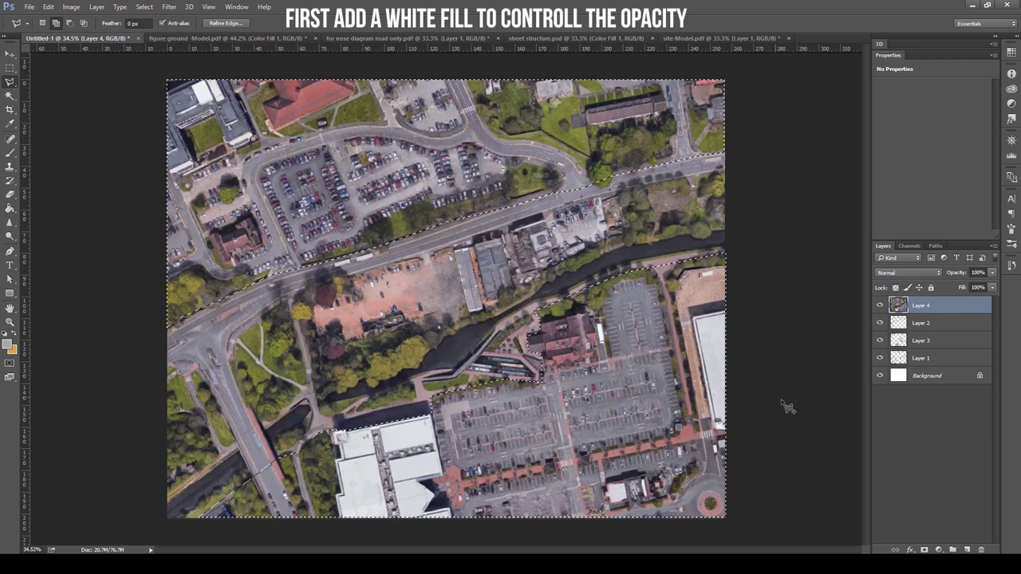
# Paint the selected areas white (ffffff) on a new layer above the satellite image and clear the selection.
pyautogui.press('b')
pyautogui.click(967, 550)
pyautogui.hotkey('alt', 'BackSpace')
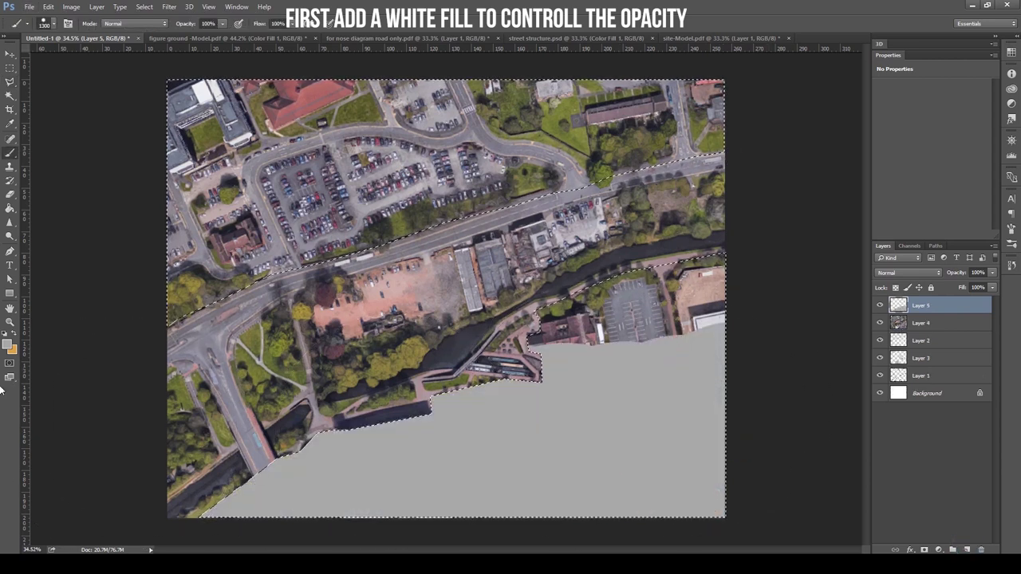
pyautogui.click(7, 345)
pyautogui.click(630, 265)
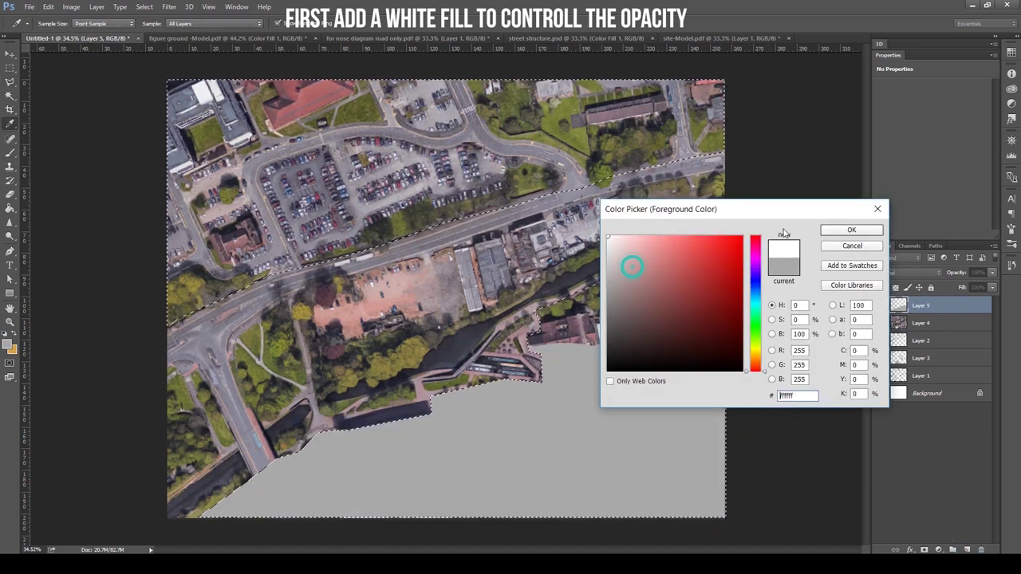
pyautogui.click(850, 229)
pyautogui.moveTo(306, 407)
pyautogui.mouseDown()
pyautogui.moveTo(752, 205)
pyautogui.moveTo(809, 125)
pyautogui.moveTo(136, 159)
pyautogui.mouseUp()
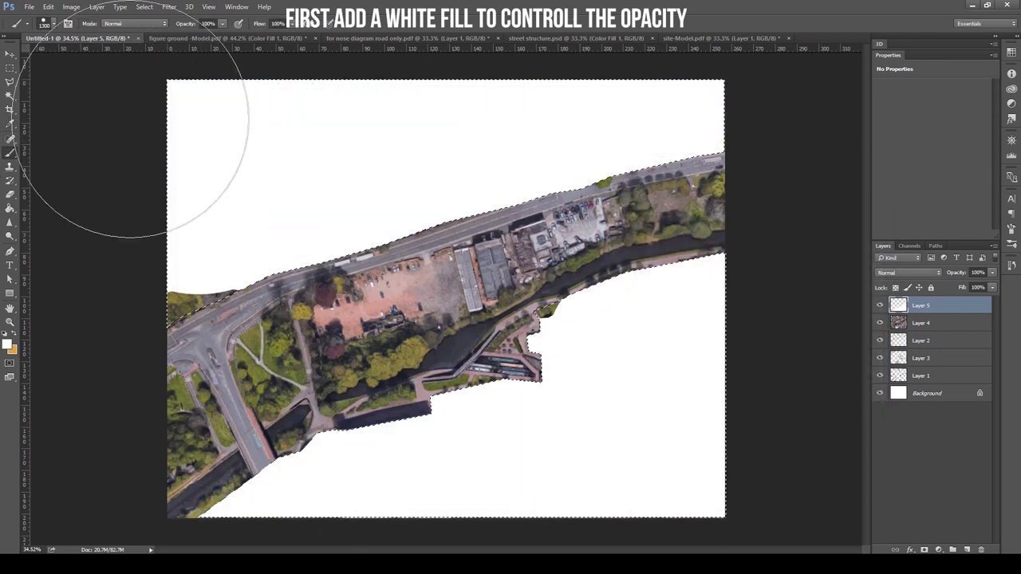
pyautogui.hotkey('ctrl', 'd')
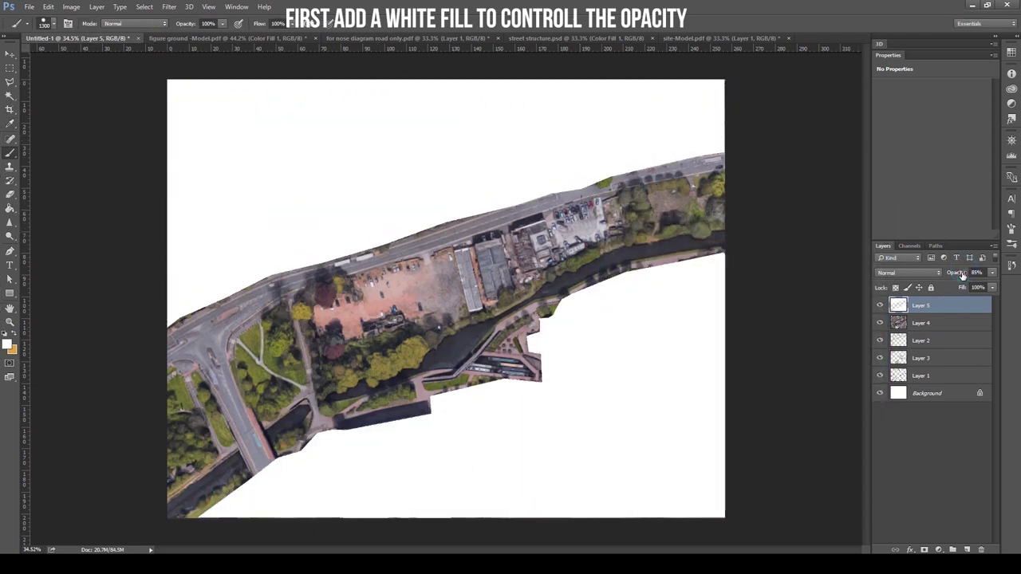
# Lower the white overlay layer's opacity to 79%.
pyautogui.moveTo(966, 273); pyautogui.dragTo(949, 273)
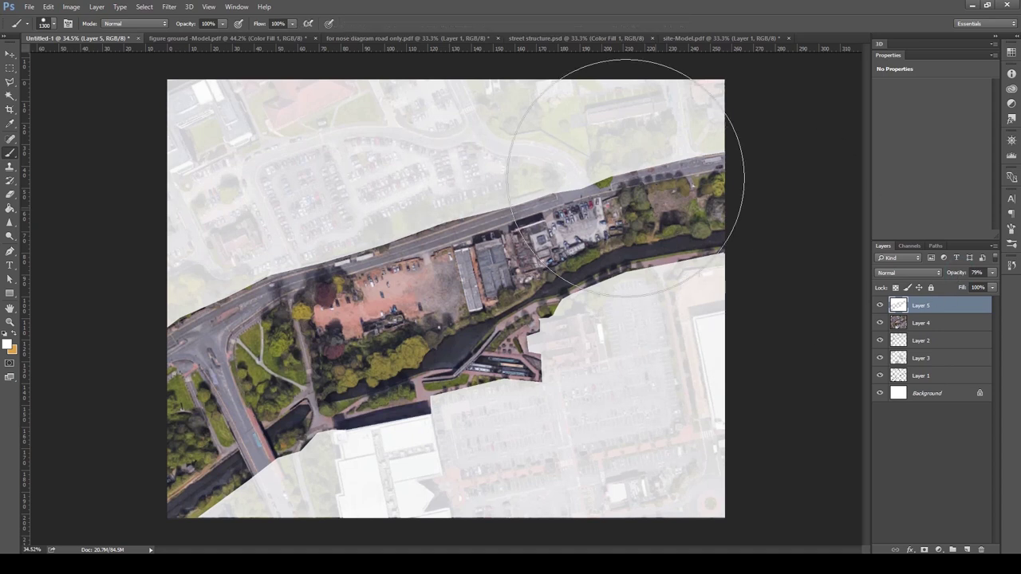
pyautogui.press('v')
pyautogui.click(659, 208)
# Move Layer 5 and Layer 4 together below Layer 1, directly above the background.
pyautogui.keyDown('shift'); pyautogui.click(951, 305); pyautogui.keyUp('shift')
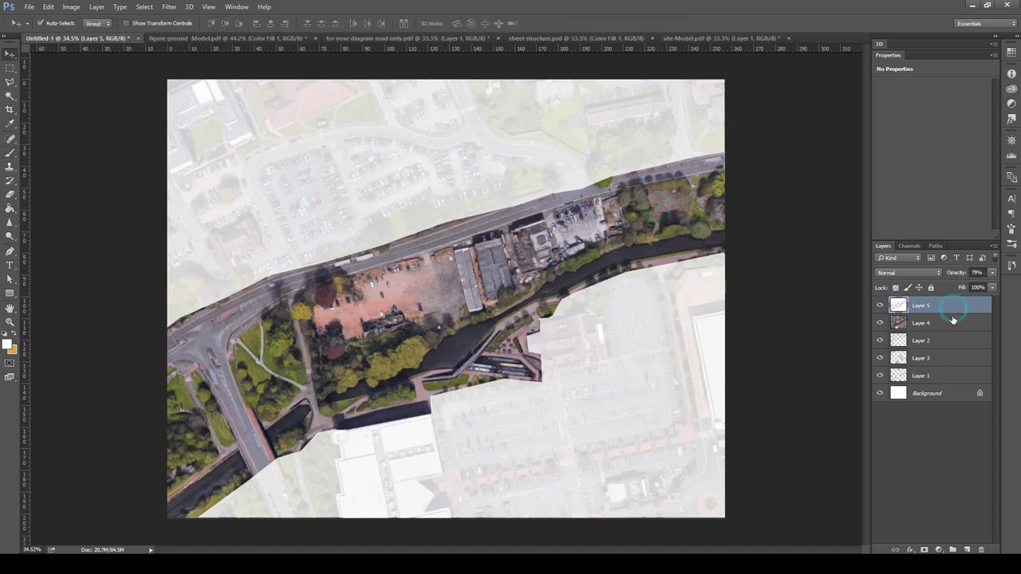
pyautogui.click(957, 321)
pyautogui.doubleClick(951, 306)
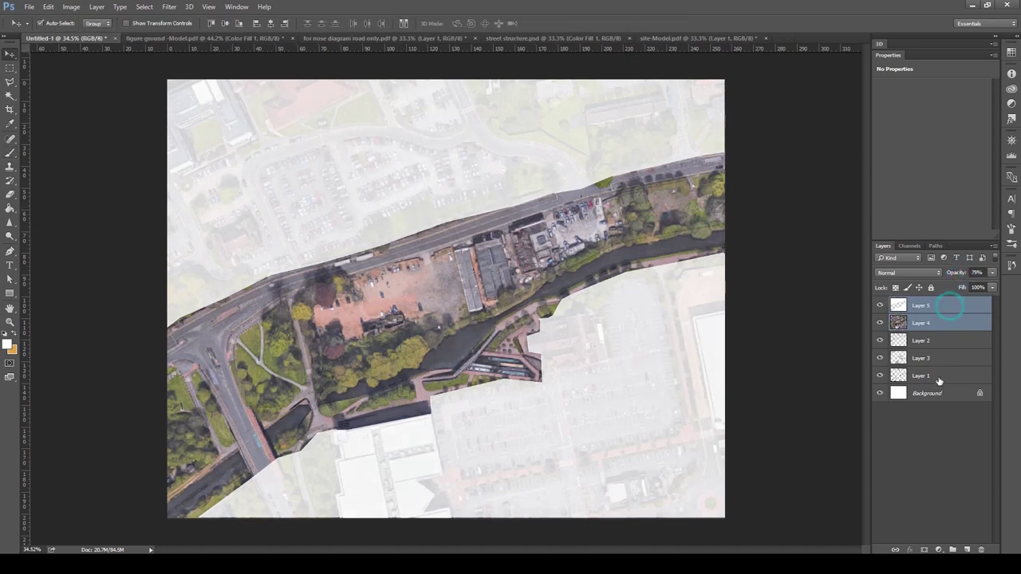
pyautogui.press('Return')
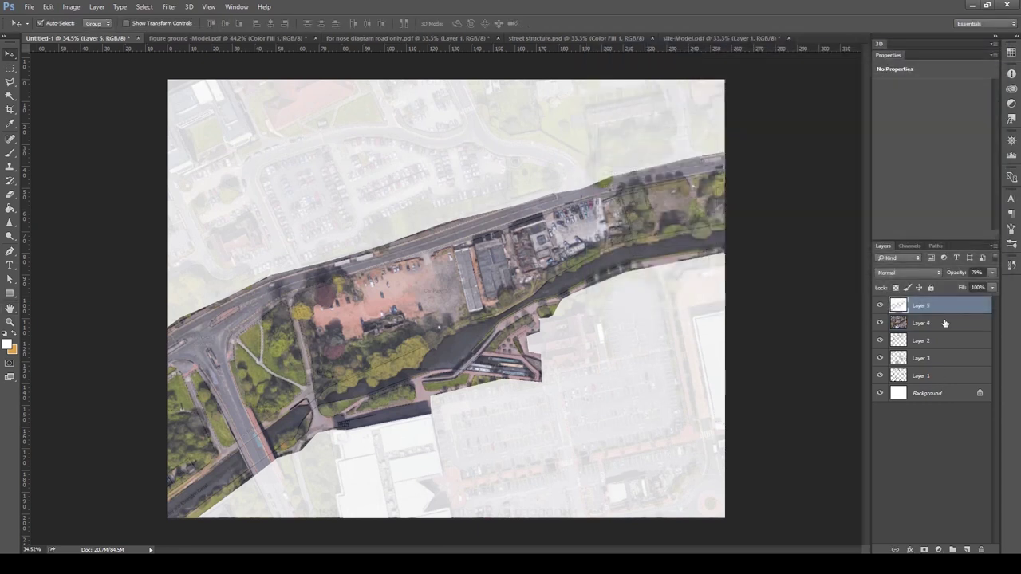
pyautogui.keyDown('shift'); pyautogui.click(948, 322); pyautogui.keyUp('shift')
pyautogui.moveTo(947, 323); pyautogui.dragTo(938, 385)
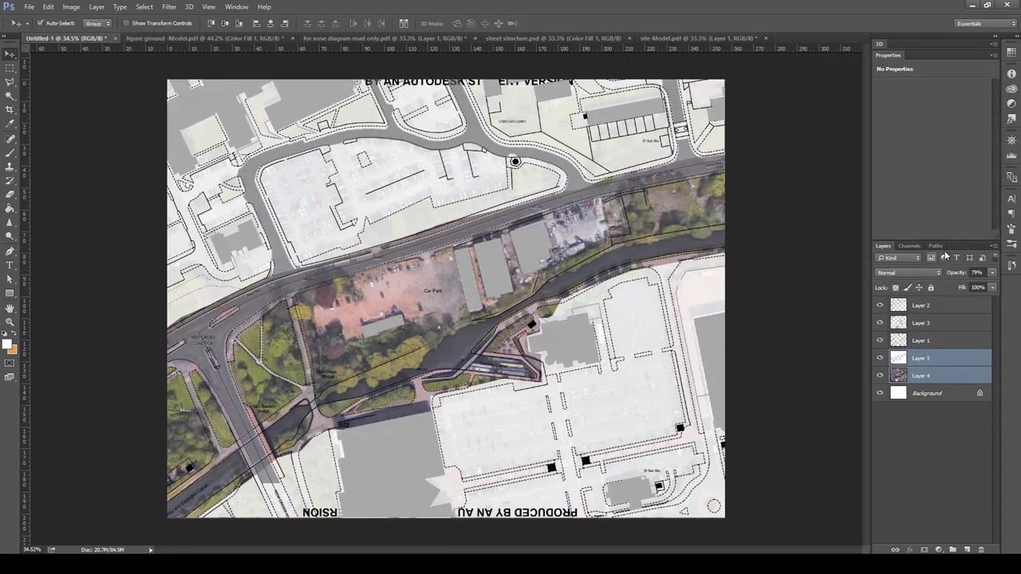
pyautogui.click(962, 427)
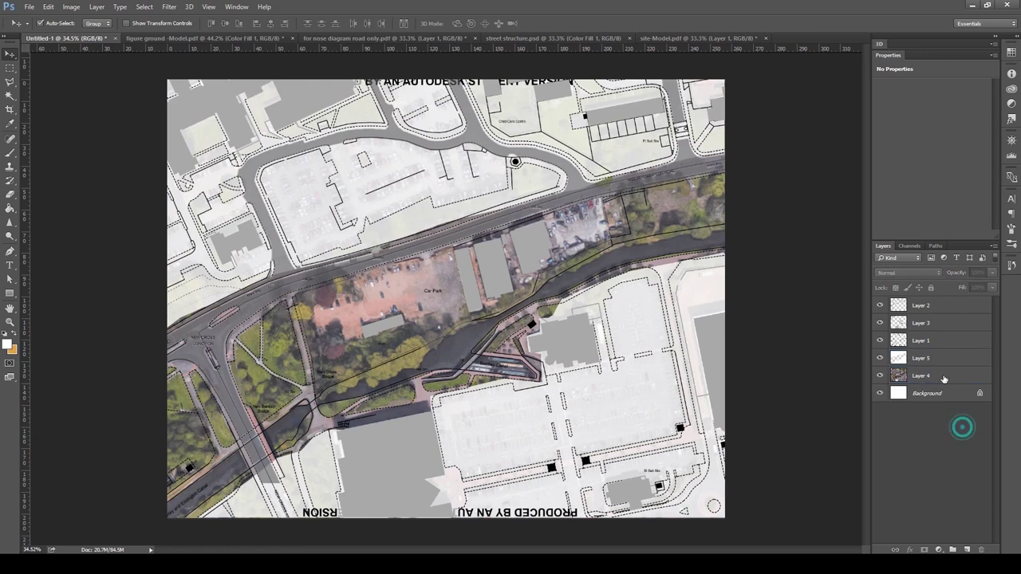
pyautogui.click(941, 375)
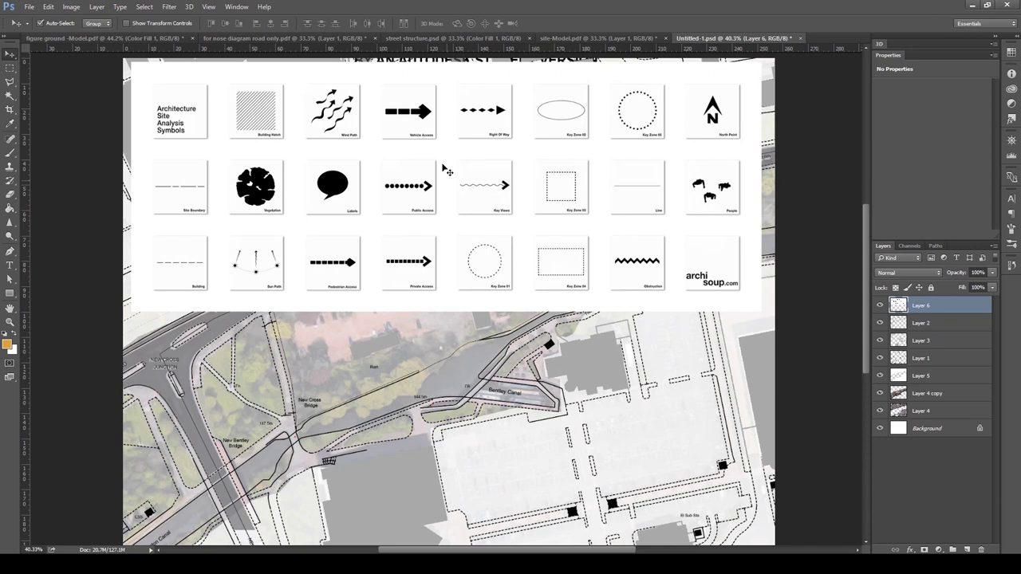
# Copy the Vegetation tree symbol from the symbol sheet and hide the sheet's layer, Layer 6.
pyautogui.click(262, 193)
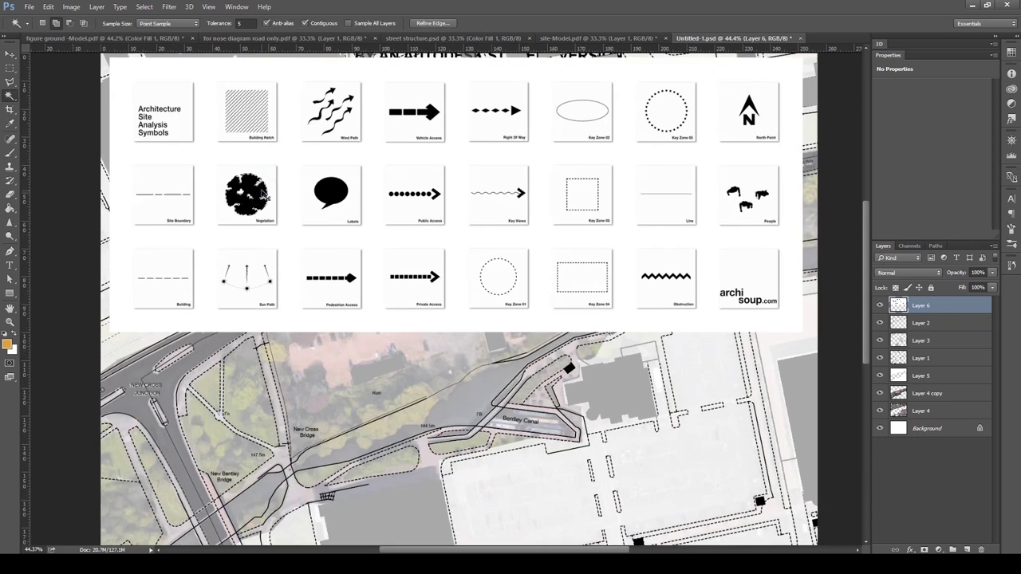
pyautogui.press('v')
pyautogui.hotkey('ctrl', 'c')
pyautogui.click(880, 305)
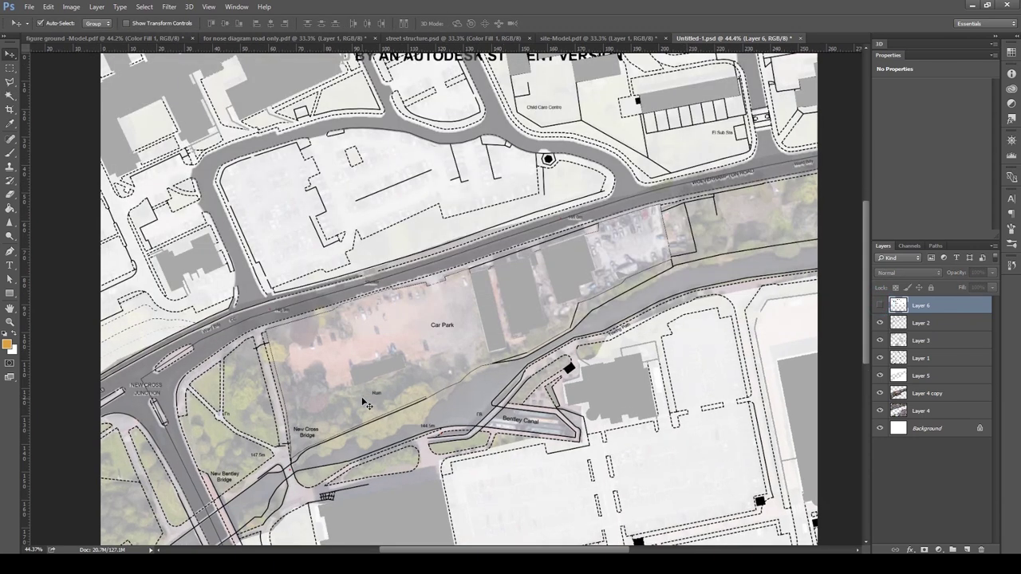
# Paste copies of the Vegetation tree symbol, scaled to different sizes, across the wooded area south and west of the car park.
pyautogui.hotkey('ctrl', 'v')
pyautogui.hotkey('ctrl', 'v')
pyautogui.moveTo(451, 302); pyautogui.dragTo(429, 388)
pyautogui.hotkey('ctrl', 't')
pyautogui.press('Return')
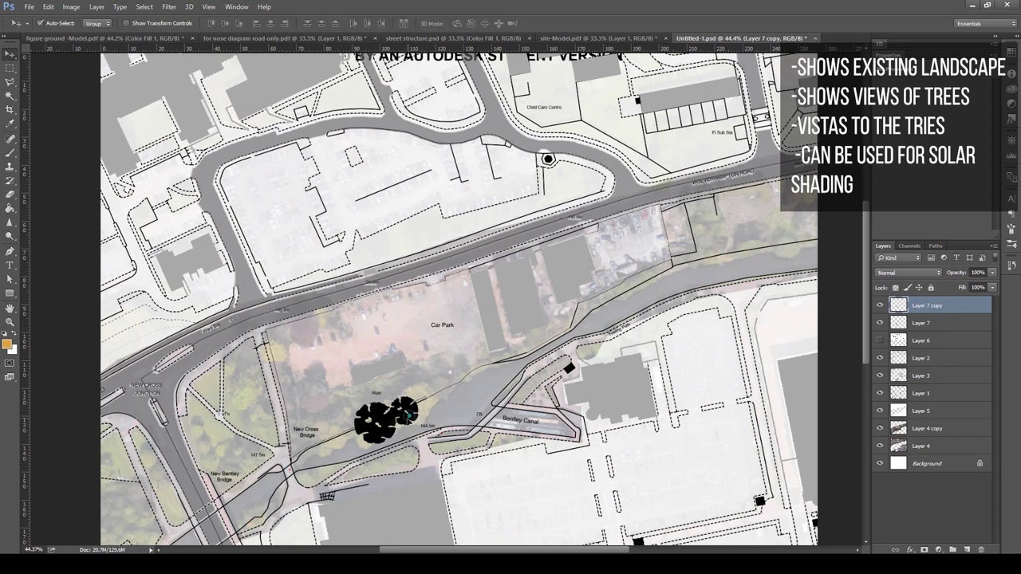
pyautogui.moveTo(406, 421); pyautogui.dragTo(408, 425)
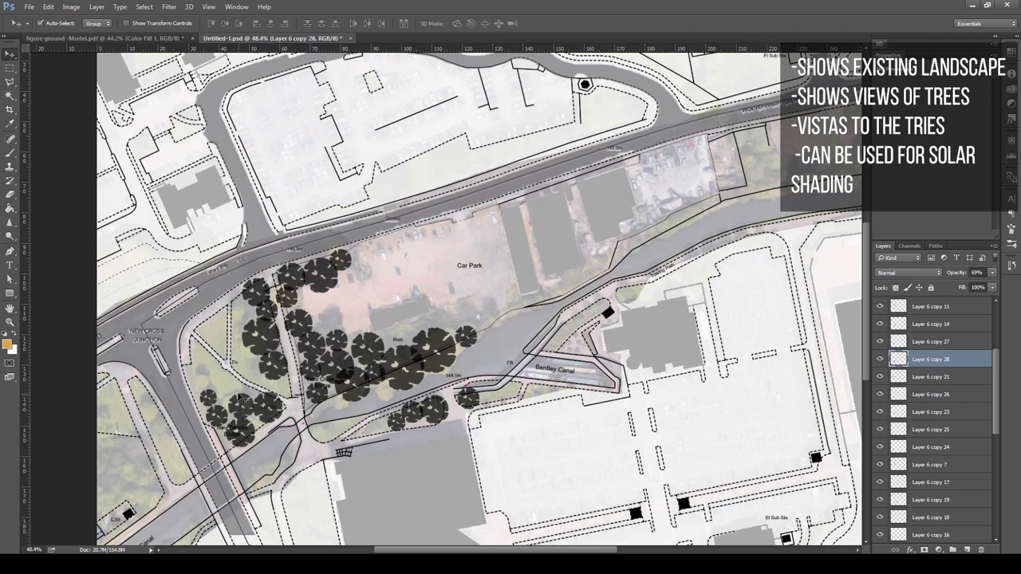
pyautogui.click(127, 369)
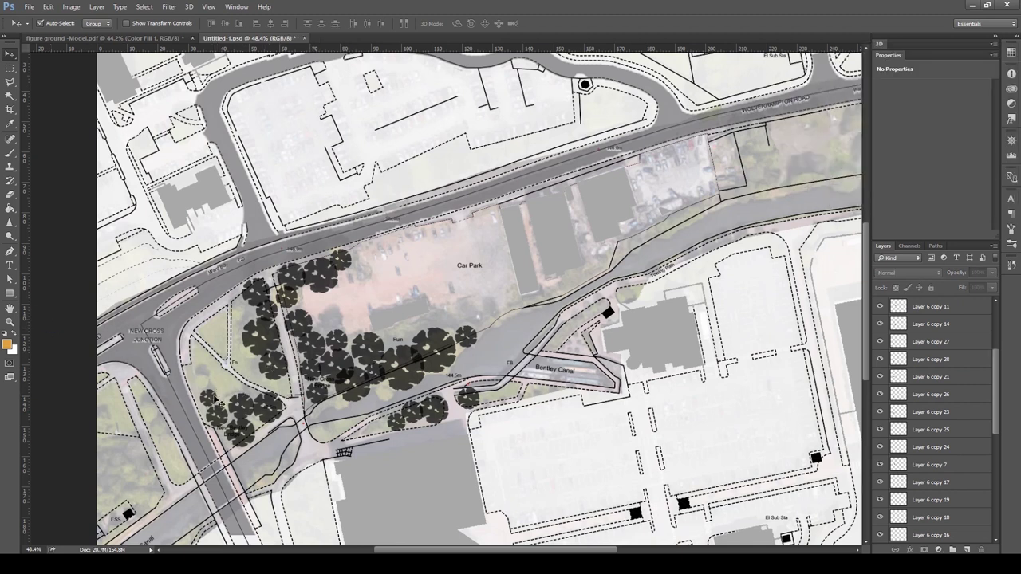
pyautogui.moveTo(218, 399); pyautogui.dragTo(252, 314)
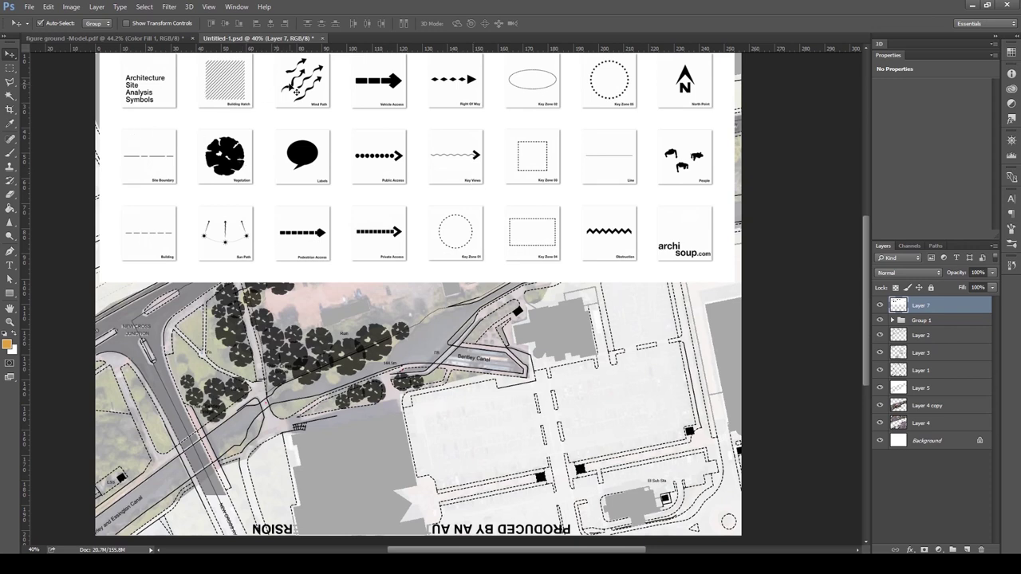
# Copy the Vehicle Access arrow from the symbol sheet using the Magic Wand and hide the sheet's layer, Layer 7.
pyautogui.click(373, 82)
pyautogui.press('w')
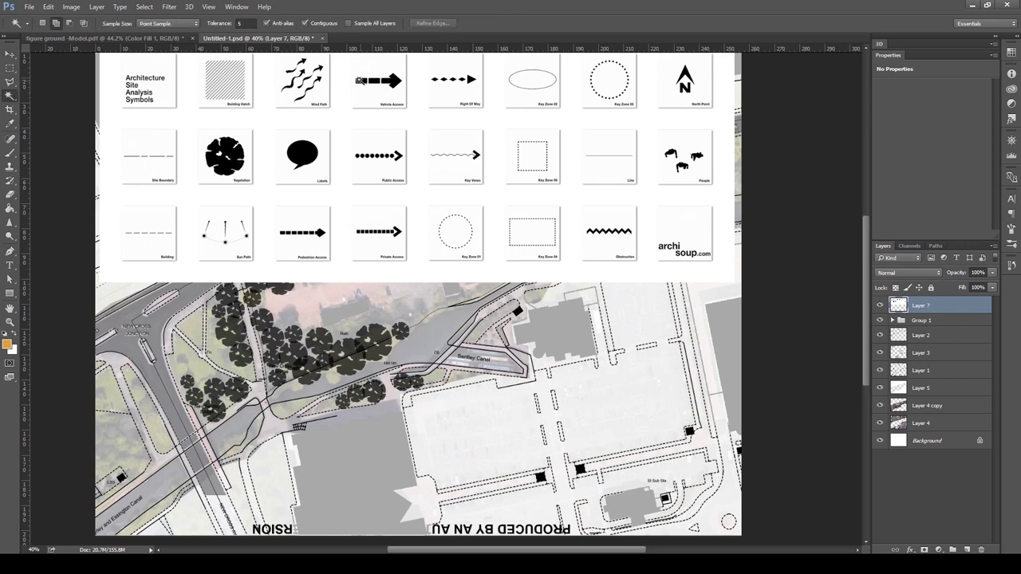
pyautogui.click(361, 80)
pyautogui.click(375, 80)
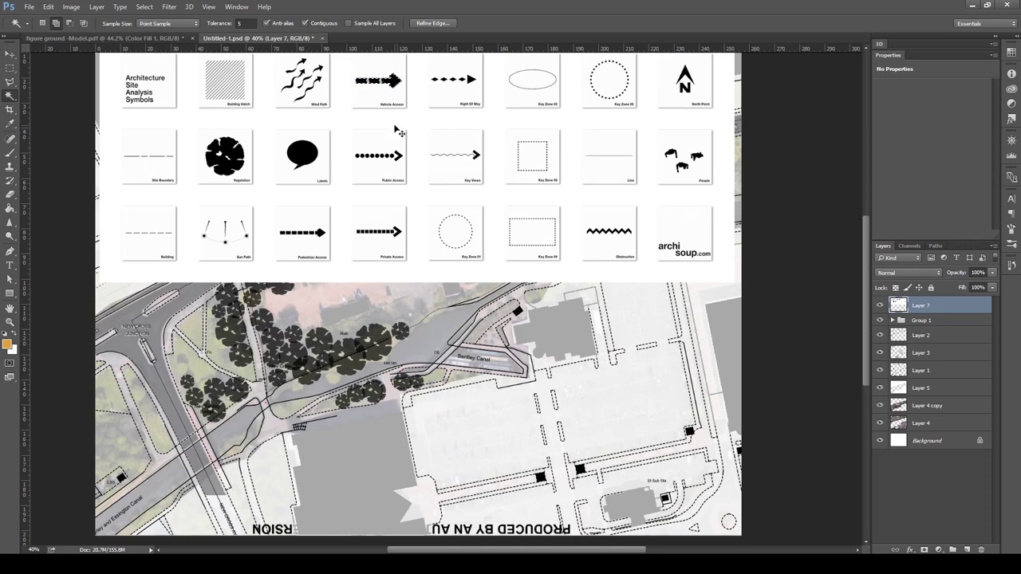
pyautogui.press('v')
pyautogui.click(880, 306)
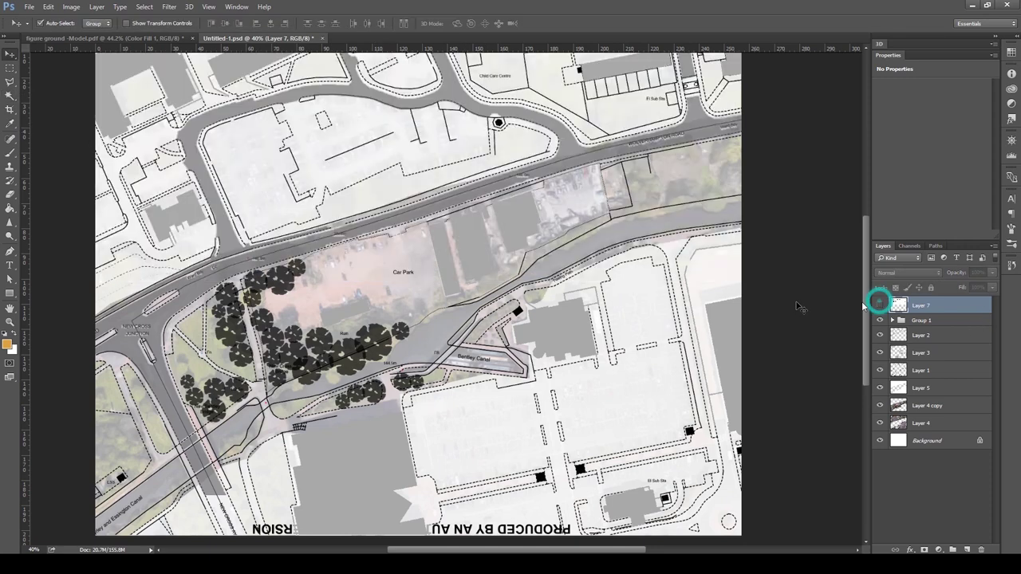
# Paste the Vehicle Access arrow and scale and rotate it to follow the road running south from New Cross Junction.
pyautogui.hotkey('ctrl', 'v')
pyautogui.moveTo(347, 306); pyautogui.dragTo(49, 393)
pyautogui.hotkey('ctrl', 't')
pyautogui.moveTo(178, 365); pyautogui.dragTo(78, 324)
pyautogui.keyDown('shift'); pyautogui.moveTo(146, 360); pyautogui.dragTo(212, 448); pyautogui.keyUp('shift')
pyautogui.press('Return')
# Fit a second Vehicle Access arrow beside the first on the road south of New Cross Junction, pointing the opposite way.
pyautogui.hotkey('ctrl', 'z')
pyautogui.hotkey('ctrl', 't')
pyautogui.press('Return')
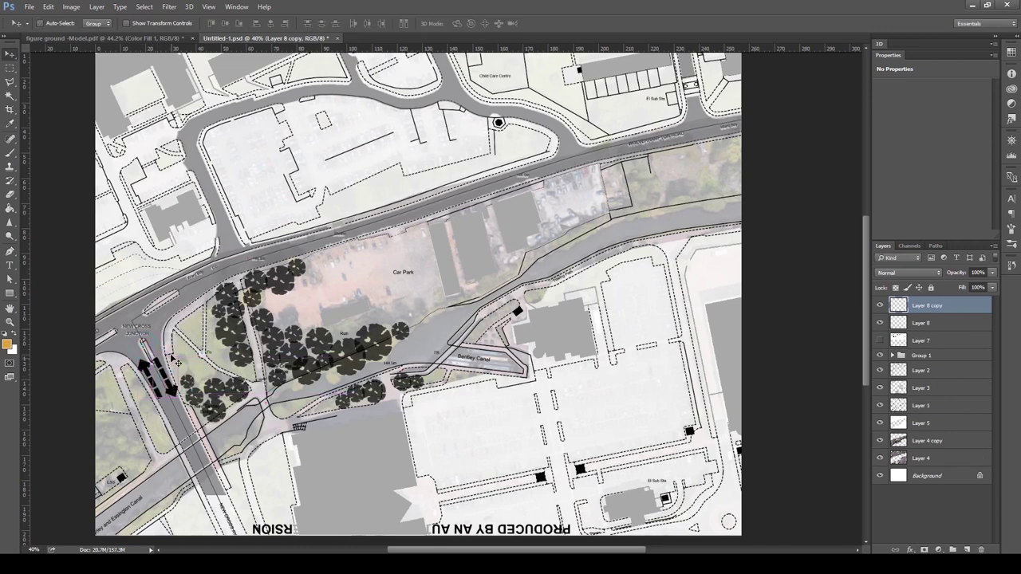
pyautogui.hotkey('ctrl', 't')
pyautogui.moveTo(176, 356); pyautogui.dragTo(172, 344)
pyautogui.press('Return')
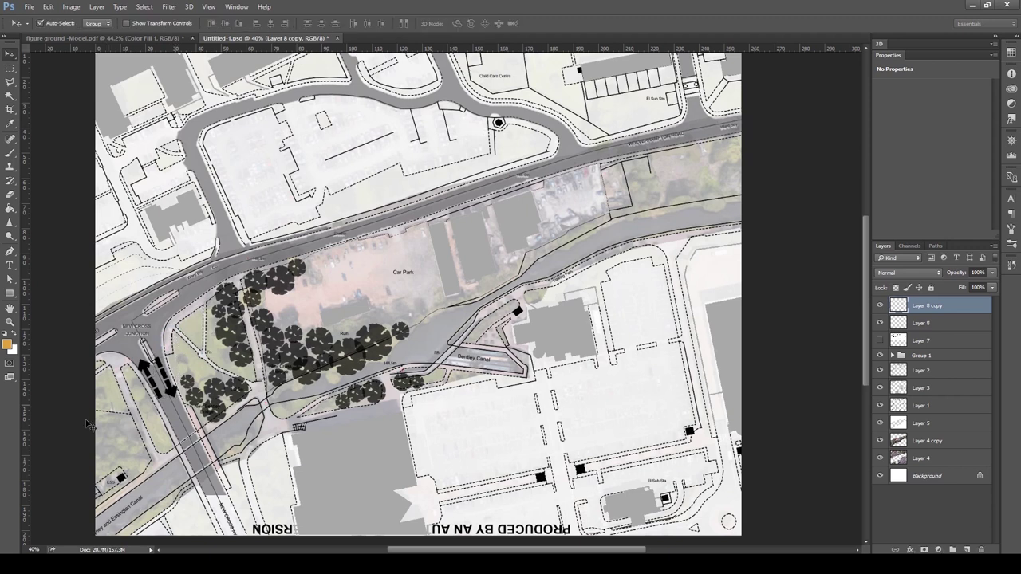
# Place a Vehicle Access arrow copy on the side road northwest of the car park, rotated to point up that road.
pyautogui.click(145, 371)
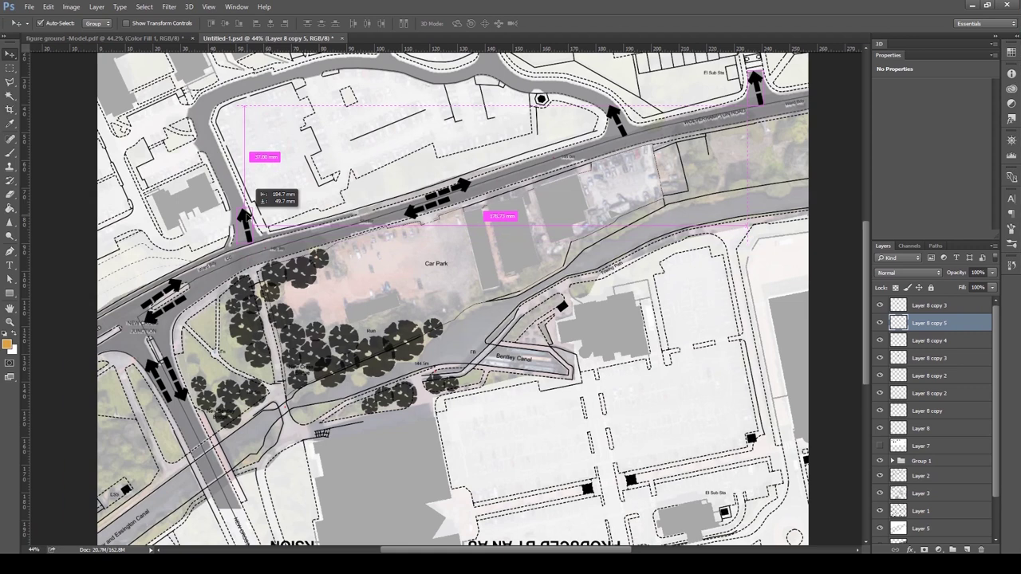
pyautogui.moveTo(270, 198); pyautogui.dragTo(257, 186)
pyautogui.hotkey('ctrl', 't')
pyautogui.press('Return')
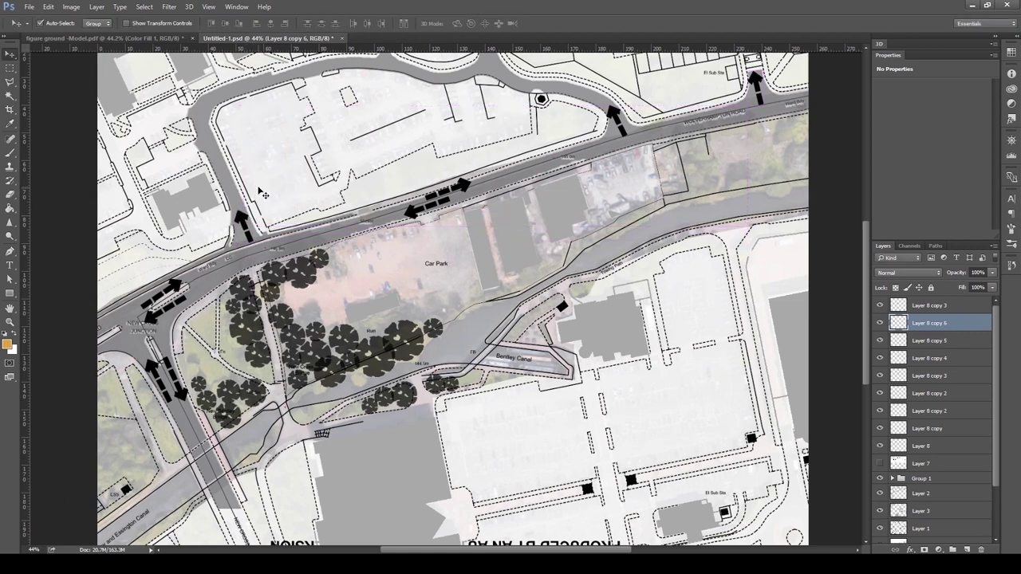
pyautogui.press('Left')
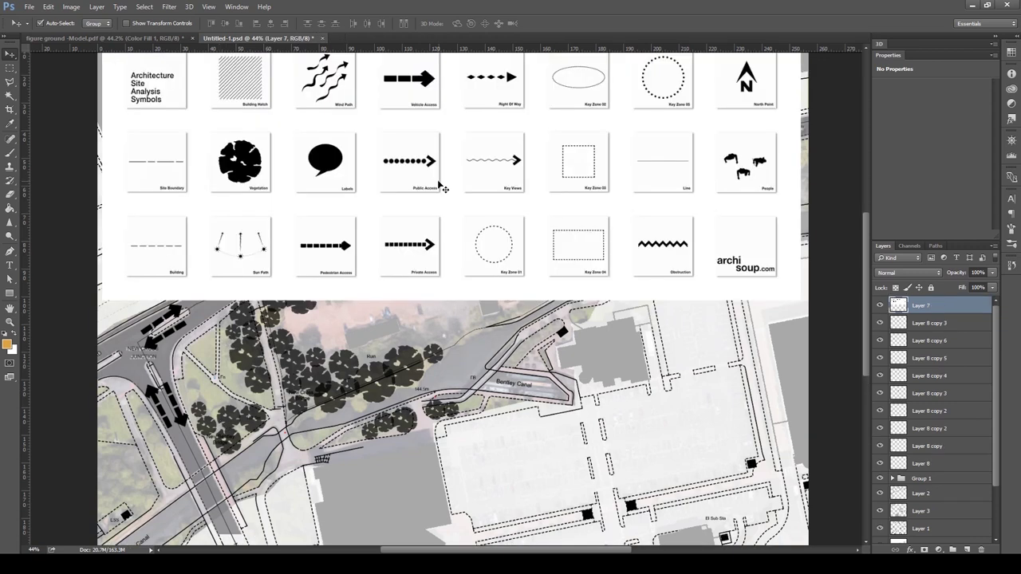
# Copy the Public Access dotted arrow from the symbol sheet using the Magic Wand and paste it onto the plan.
pyautogui.press('w')
pyautogui.keyDown('alt'); pyautogui.scroll(1, 395, 148); pyautogui.keyUp('alt')
pyautogui.keyDown('alt'); pyautogui.scroll(3, 396, 149); pyautogui.keyUp('alt')
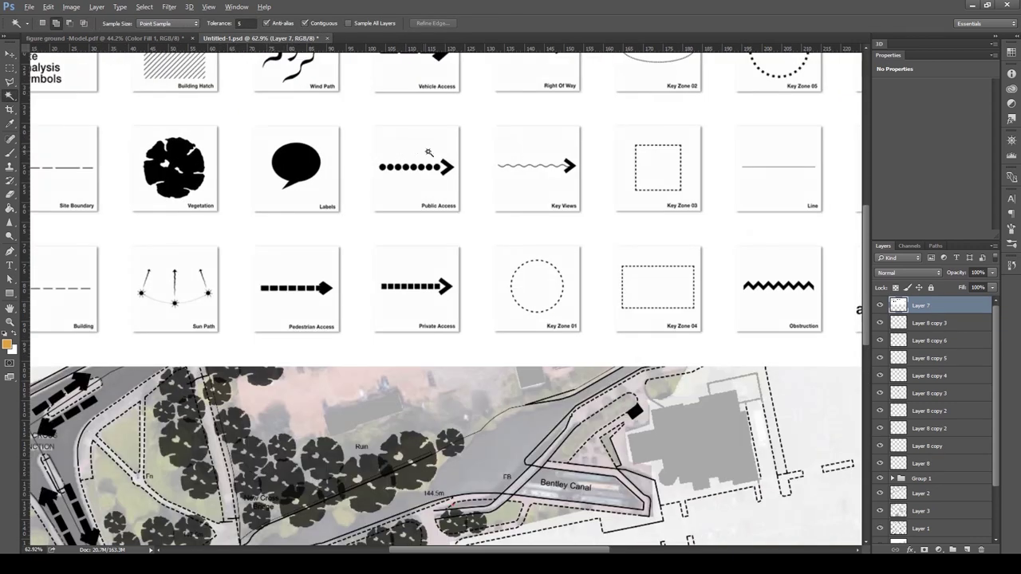
pyautogui.click(438, 169)
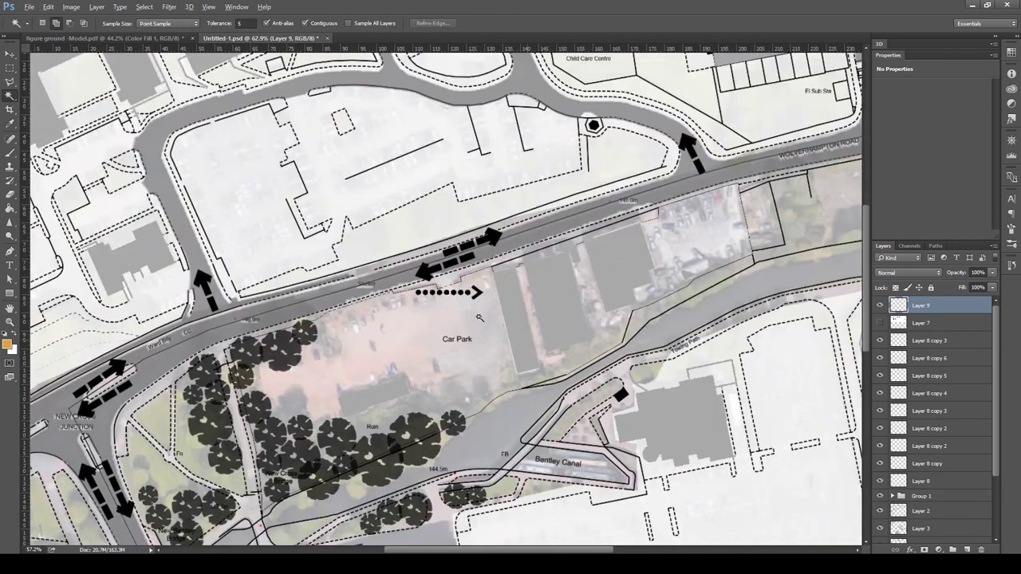
# Rotate the Public Access arrow to point down and fit it along the footpath through the trees west of the car park.
pyautogui.hotkey('ctrl', 't')
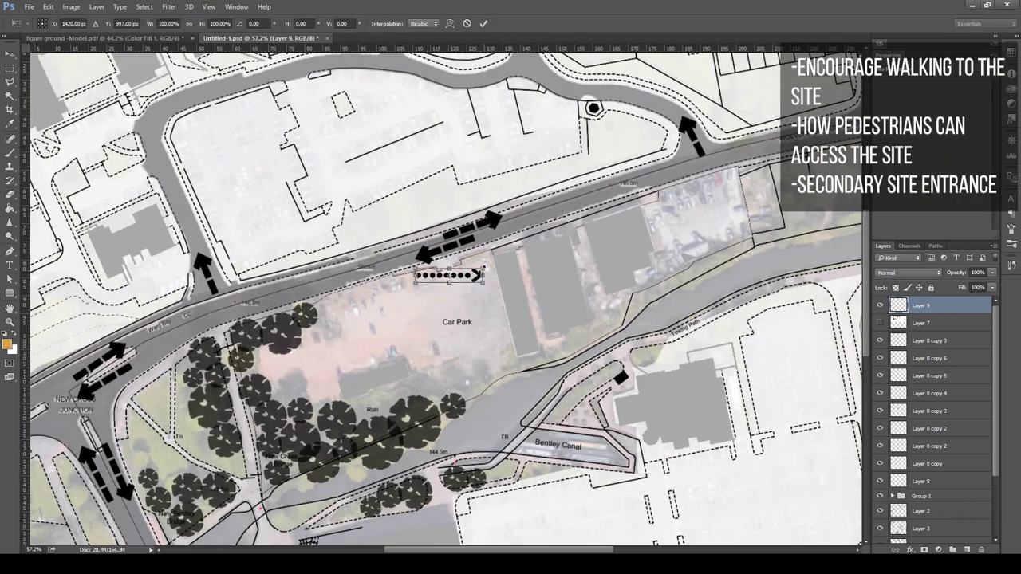
pyautogui.moveTo(483, 276); pyautogui.dragTo(498, 270)
pyautogui.press('Return')
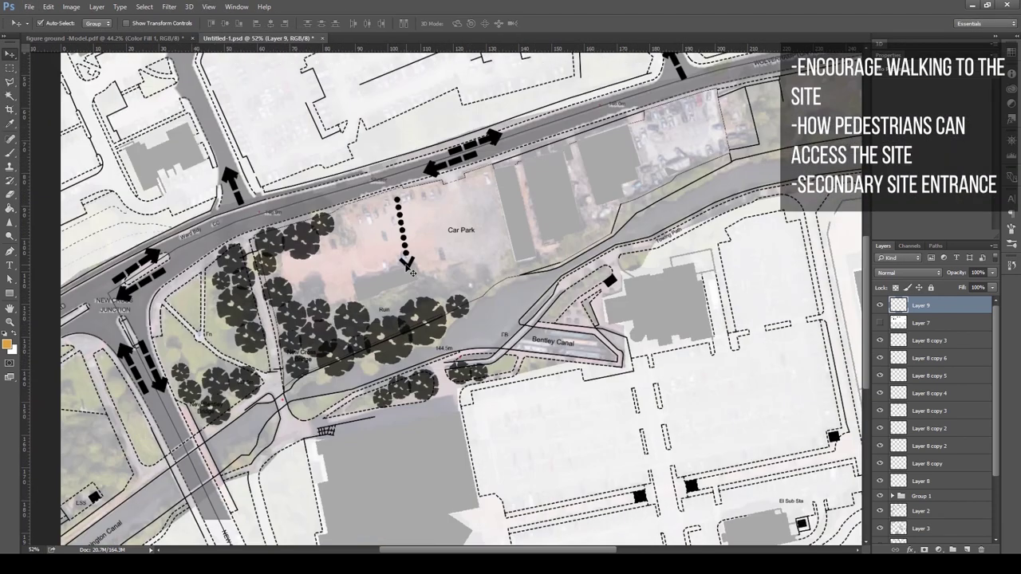
pyautogui.moveTo(411, 238); pyautogui.dragTo(258, 312)
pyautogui.hotkey('ctrl', 't')
pyautogui.moveTo(325, 224); pyautogui.dragTo(321, 220)
pyautogui.press('Return')
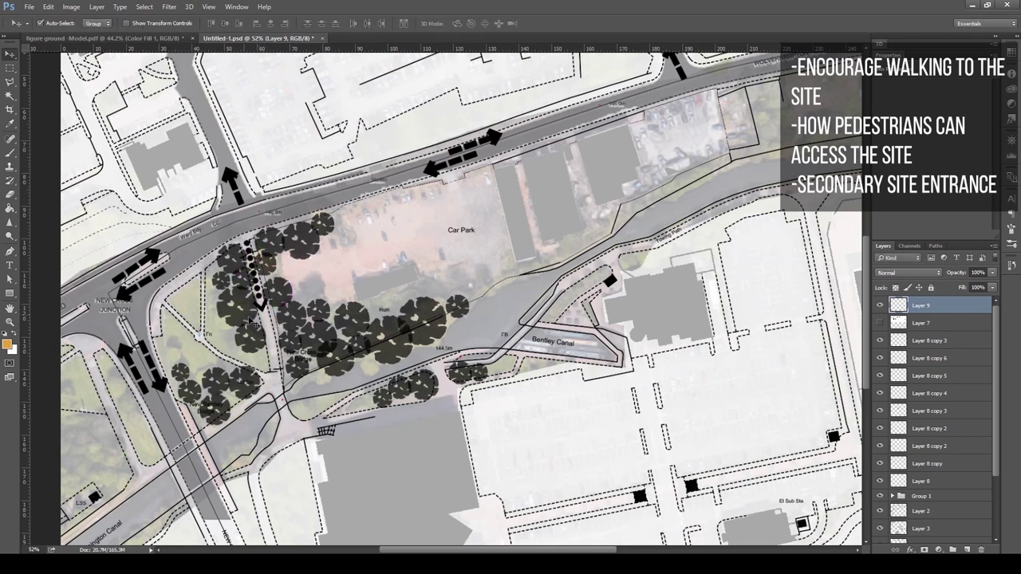
# Duplicate the dotted arrow further south on the same footpath, across the canal, and erase the excess dots at its tail.
pyautogui.keyDown('alt'); pyautogui.moveTo(258, 297); pyautogui.dragTo(288, 427); pyautogui.keyUp('alt')
pyautogui.press('e')
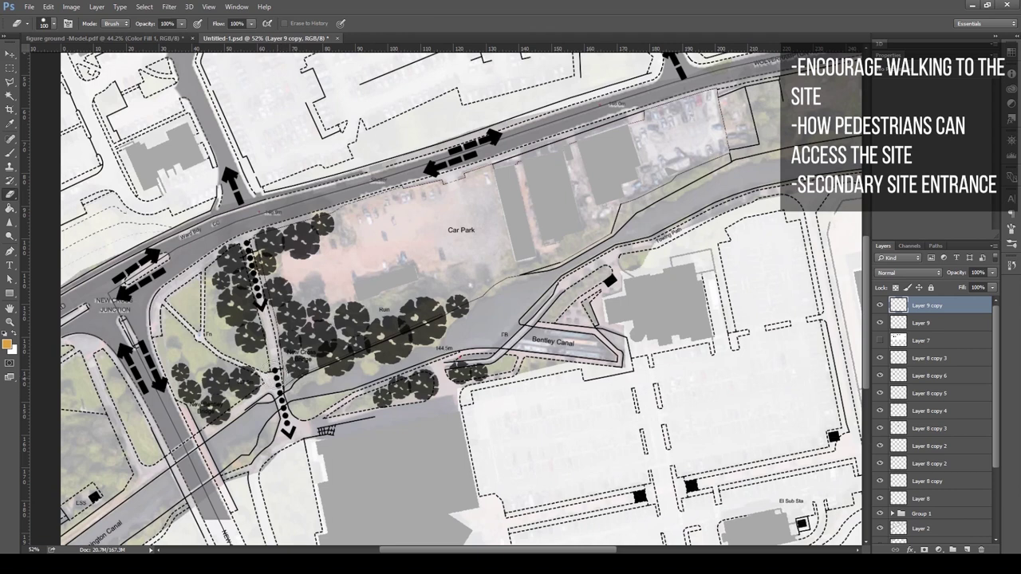
pyautogui.press('v')
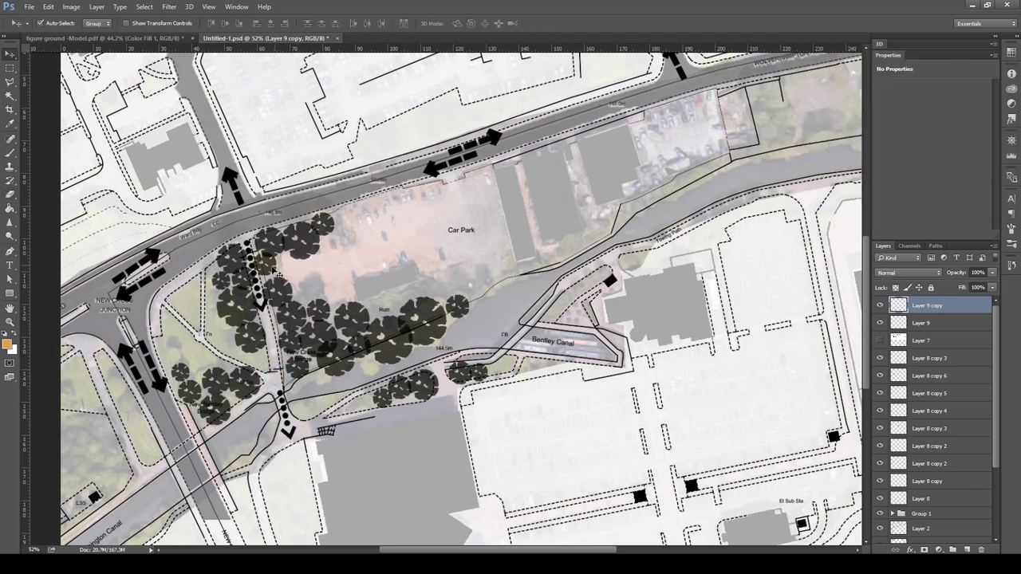
# Place another Public Access arrow on the footpath in the green area east of New Cross Junction, rotated to match the path.
pyautogui.click(263, 309)
pyautogui.moveTo(262, 309); pyautogui.dragTo(211, 339)
pyautogui.hotkey('ctrl', 't')
pyautogui.moveTo(214, 257); pyautogui.dragTo(224, 256)
pyautogui.press('Return')
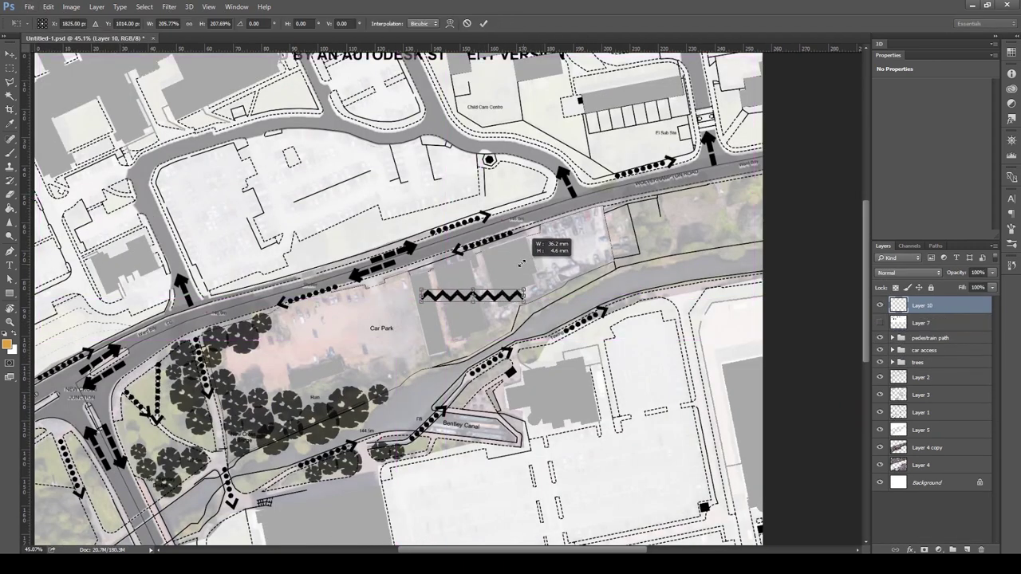
# Align the Obstruction zigzag with the main road north of the car park and place a copy along the road's eastern stretch.
pyautogui.moveTo(471, 299); pyautogui.dragTo(209, 314)
pyautogui.hotkey('ctrl', 't')
pyautogui.moveTo(279, 300); pyautogui.dragTo(686, 170)
pyautogui.press('Return')
pyautogui.scroll(-2, 304, 240)
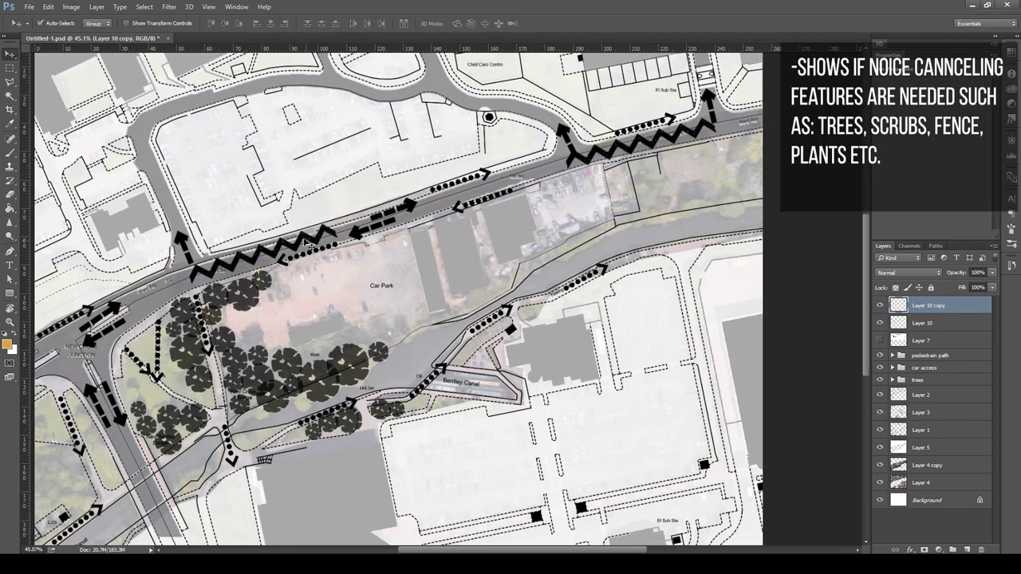
# Place a third Obstruction zigzag along the road running south from New Cross Junction.
pyautogui.keyDown('ctrl'); pyautogui.keyDown('alt'); pyautogui.moveTo(303, 238); pyautogui.dragTo(146, 353); pyautogui.keyUp('alt'); pyautogui.keyUp('ctrl')
pyautogui.hotkey('ctrl', '0')
pyautogui.keyDown('ctrl'); pyautogui.click(42, 244); pyautogui.keyUp('ctrl')
# Group the three zigzag layers, Layer 10 and its copies, and name the group noise.
pyautogui.click(933, 341)
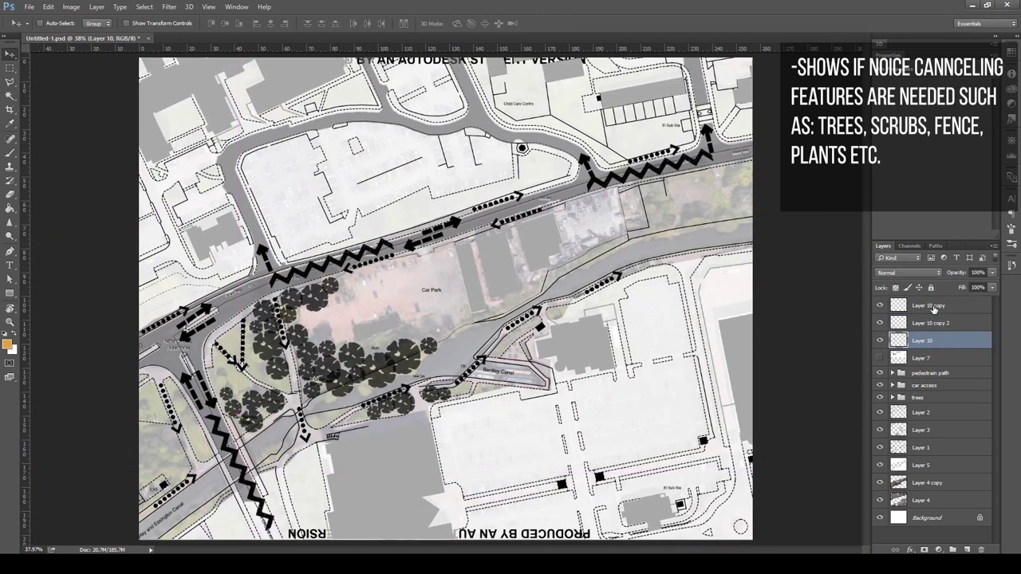
pyautogui.keyDown('shift'); pyautogui.click(935, 308); pyautogui.keyUp('shift')
pyautogui.hotkey('ctrl', 'g')
pyautogui.doubleClick(922, 302)
pyautogui.write('noise')
pyautogui.press('Return')
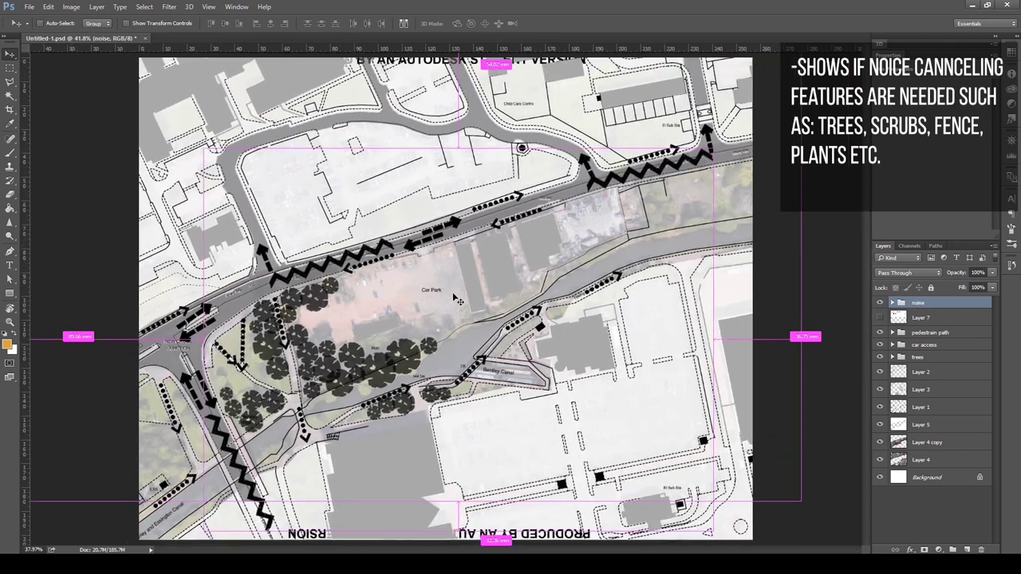
# Transform the dashed curved arrow so it stands upright beside the solid curved arrow, east of the canal buildings.
pyautogui.keyDown('alt'); pyautogui.scroll(2, 335, 286); pyautogui.keyUp('alt')
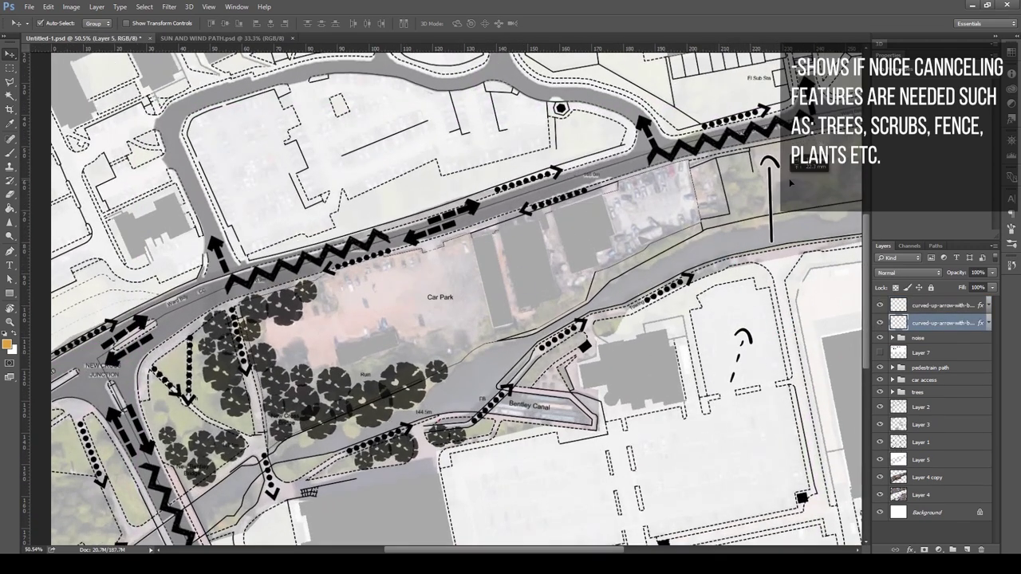
pyautogui.click(748, 339)
pyautogui.hotkey('ctrl', 't')
pyautogui.moveTo(741, 278); pyautogui.dragTo(767, 277)
pyautogui.press('Return')
# Complete the canal selection by adding its southwestern end beyond the road with the Polygonal Lasso.
pyautogui.press('l')
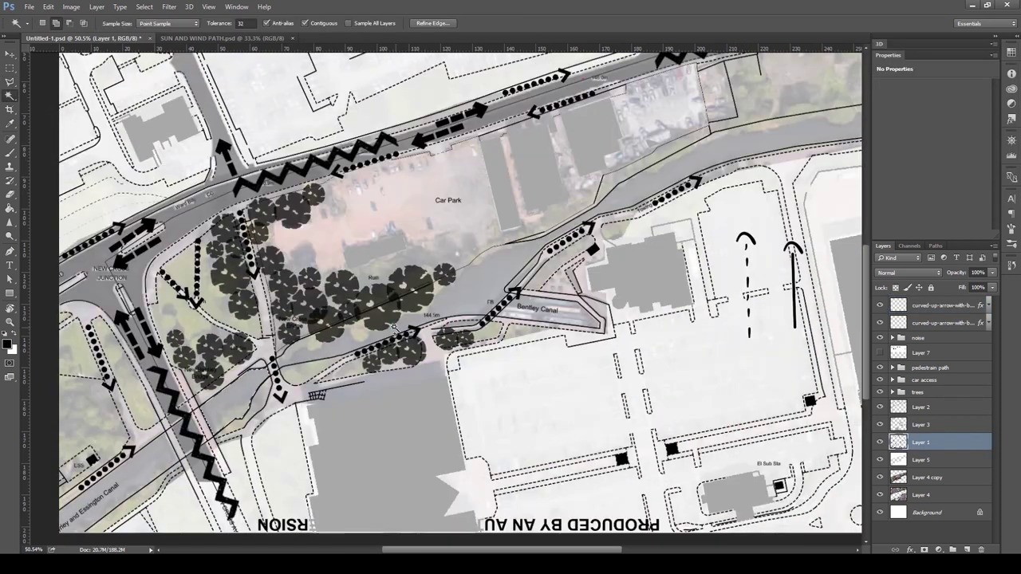
pyautogui.press('l')
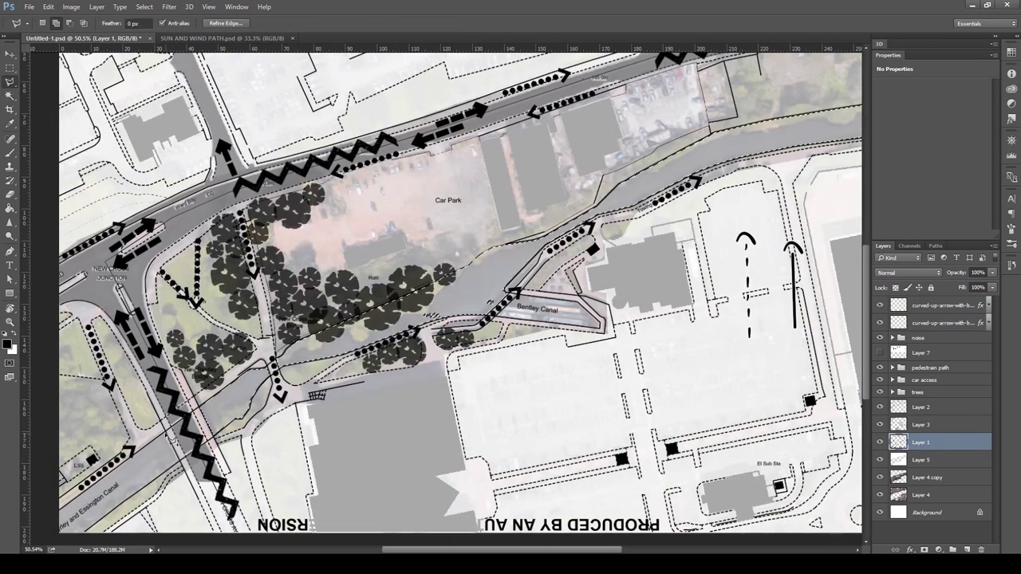
pyautogui.click(164, 431)
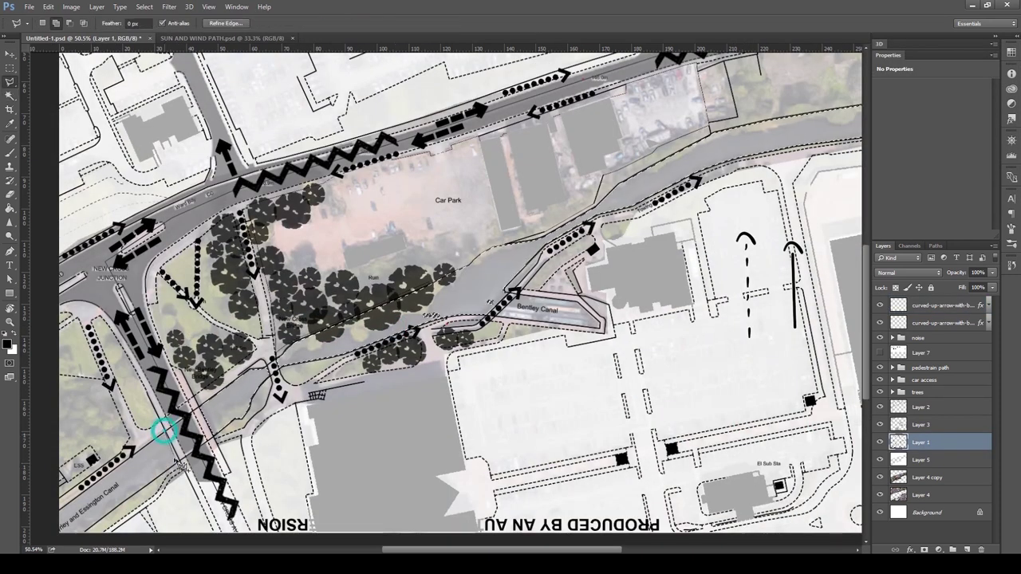
pyautogui.click(60, 534)
pyautogui.click(56, 508)
pyautogui.click(164, 432)
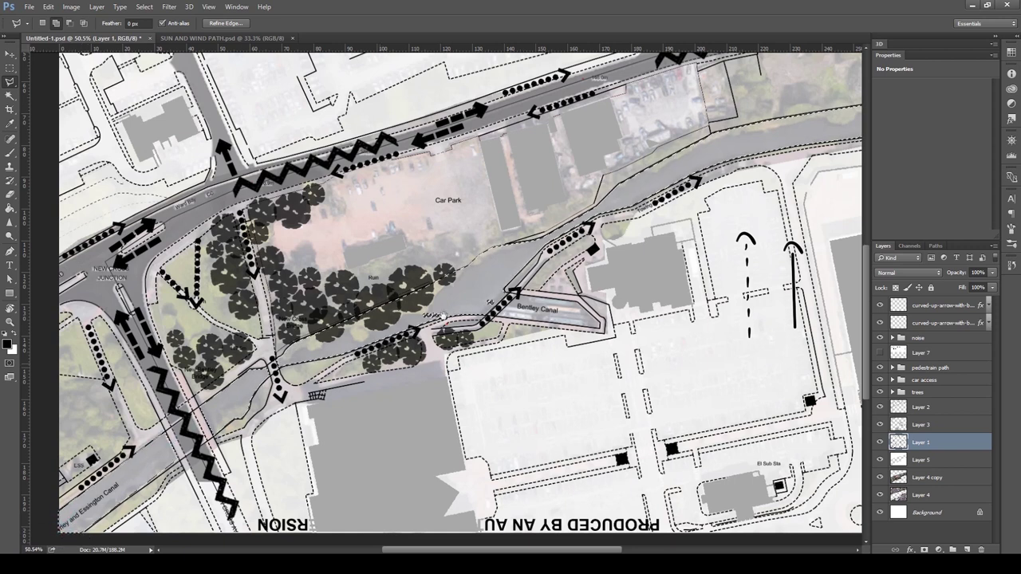
pyautogui.moveTo(461, 300)
pyautogui.mouseDown()
pyautogui.moveTo(308, 381)
pyautogui.moveTo(502, 300)
pyautogui.mouseUp()
pyautogui.keyDown('alt'); pyautogui.scroll(-3, 440, 376); pyautogui.keyUp('alt')
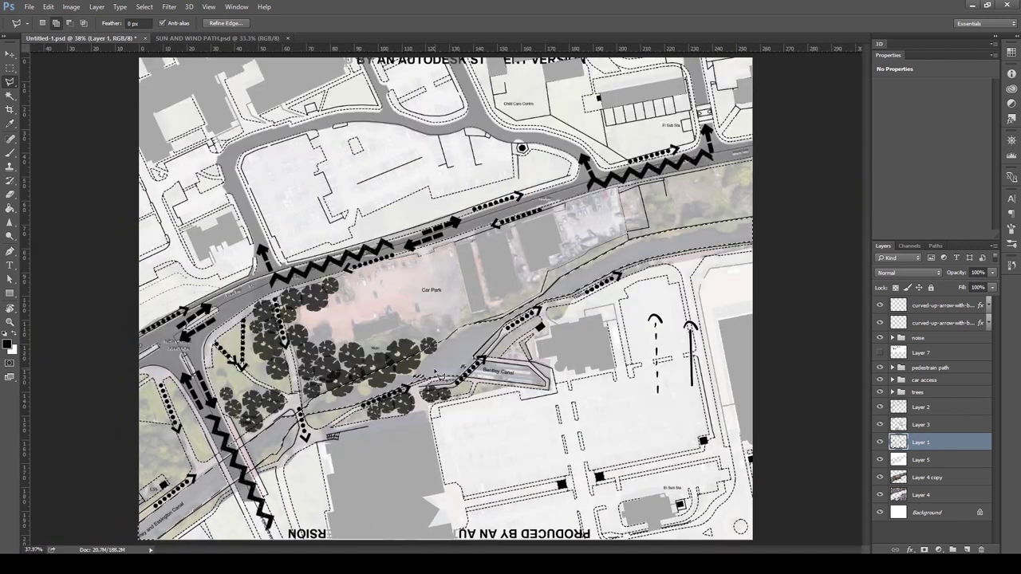
# Create a new layer directly below Layer 5 and set the foreground colour to a medium light blue.
pyautogui.press('b')
pyautogui.click(967, 549)
pyautogui.moveTo(948, 448); pyautogui.dragTo(945, 485)
pyautogui.click(7, 343)
pyautogui.click(659, 236)
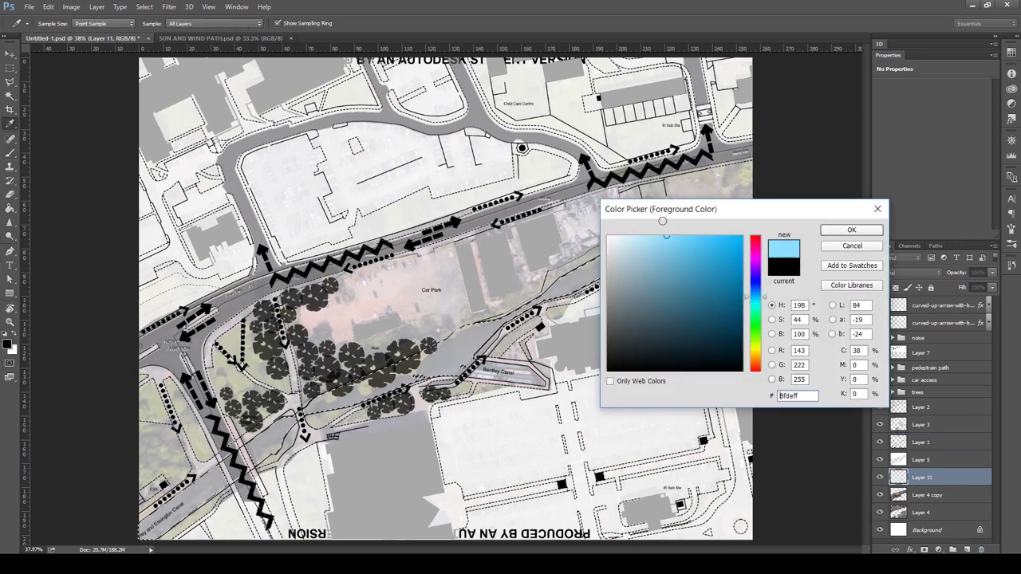
pyautogui.click(674, 266)
pyautogui.click(848, 232)
# Paint the whole selected canal blue on the new layer and lower the layer's opacity to 29%.
pyautogui.moveTo(497, 331)
pyautogui.mouseDown()
pyautogui.moveTo(347, 348)
pyautogui.moveTo(130, 487)
pyautogui.mouseUp()
pyautogui.moveTo(595, 230); pyautogui.dragTo(750, 235)
pyautogui.press('v')
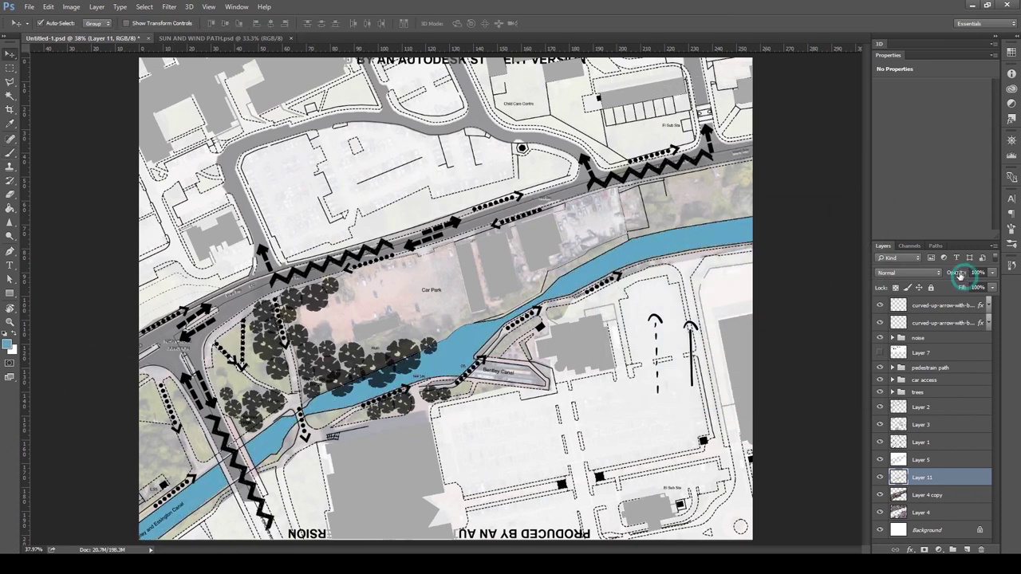
pyautogui.moveTo(954, 275); pyautogui.dragTo(952, 277)
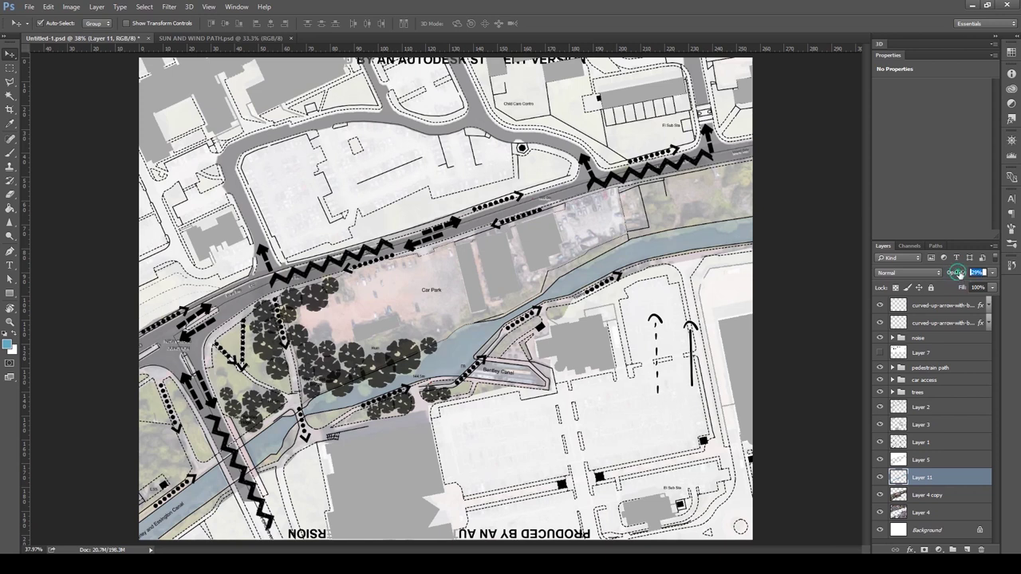
pyautogui.click(800, 295)
# Create a text box on the block north of the main road with black (000000) text reading MORE PRIVACY.
pyautogui.keyDown('alt'); pyautogui.scroll(2, 370, 314); pyautogui.keyUp('alt')
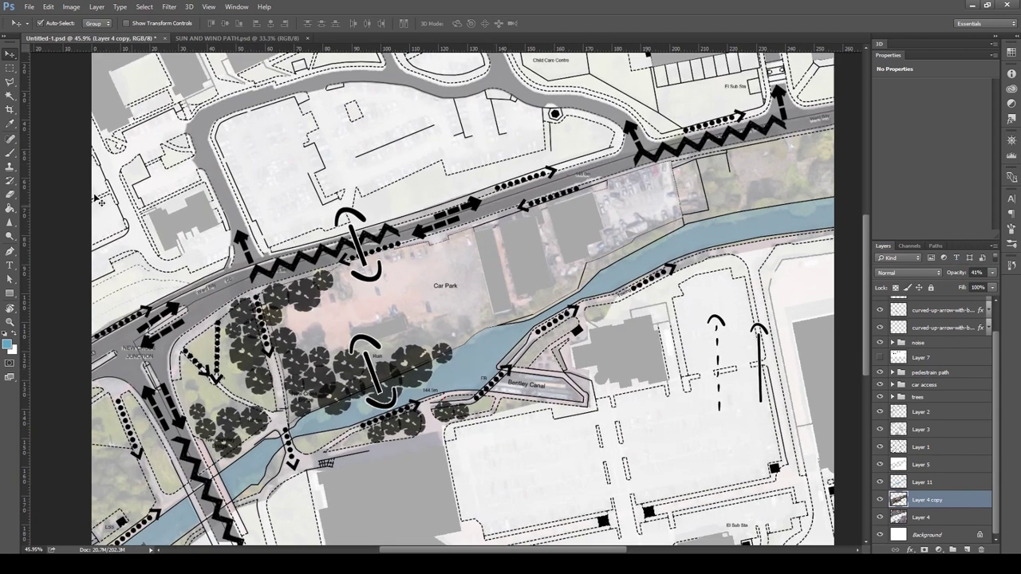
pyautogui.press('t')
pyautogui.moveTo(303, 122); pyautogui.dragTo(417, 169)
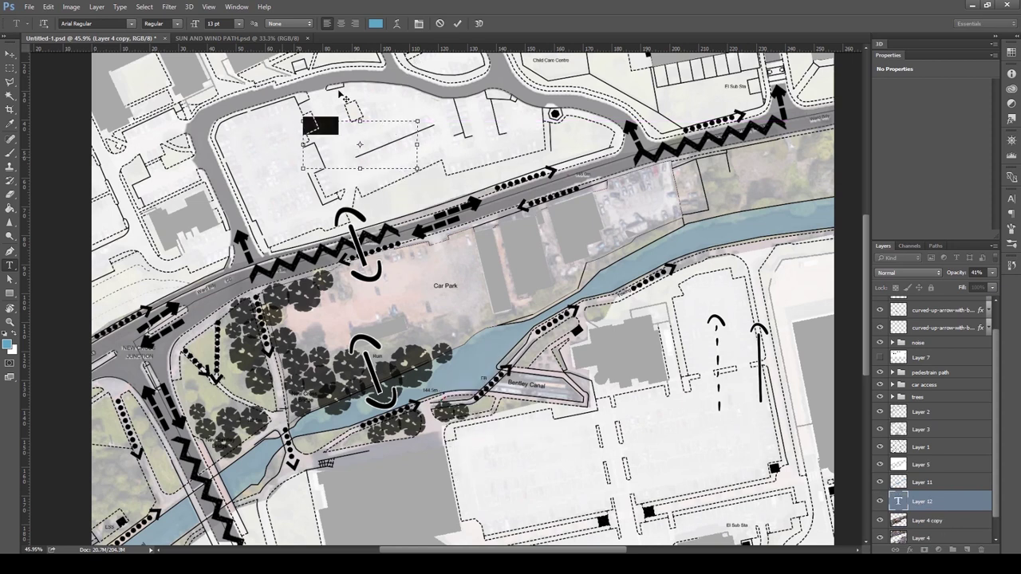
pyautogui.click(375, 23)
pyautogui.write('000000')
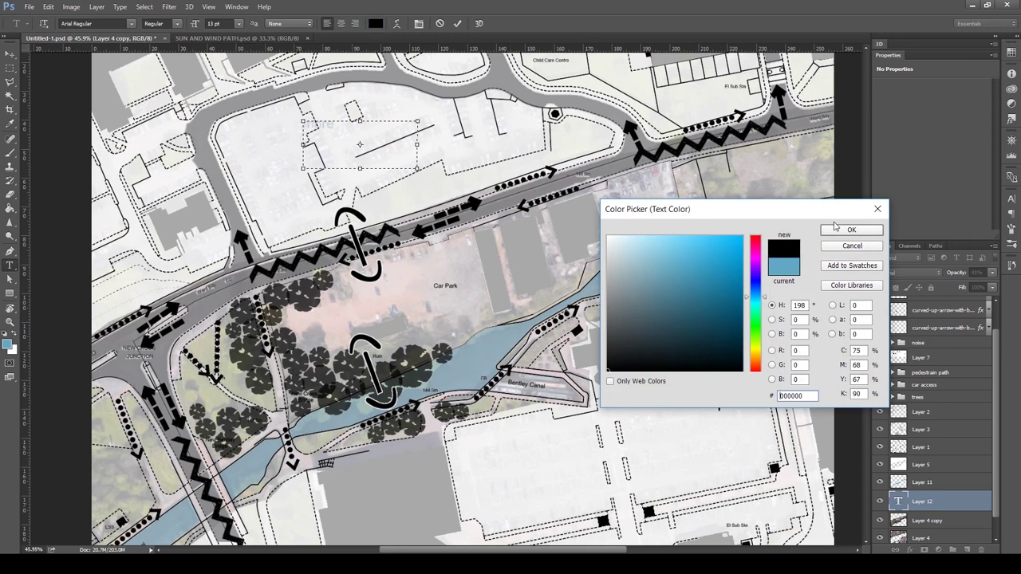
pyautogui.click(851, 230)
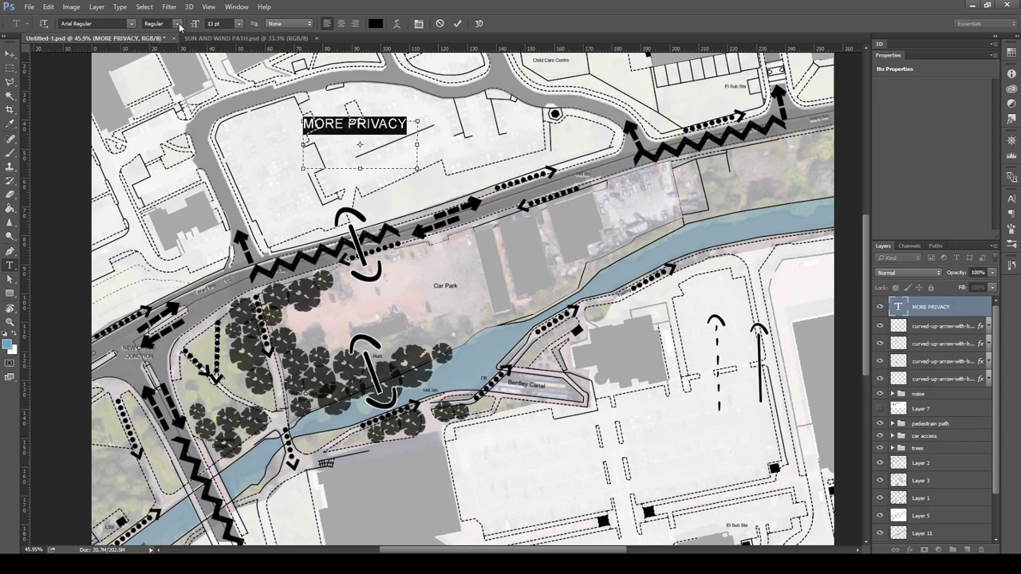
# Set the MORE PRIVACY label's font style to Black and narrow its text box so the words wrap onto two lines.
pyautogui.click(172, 23)
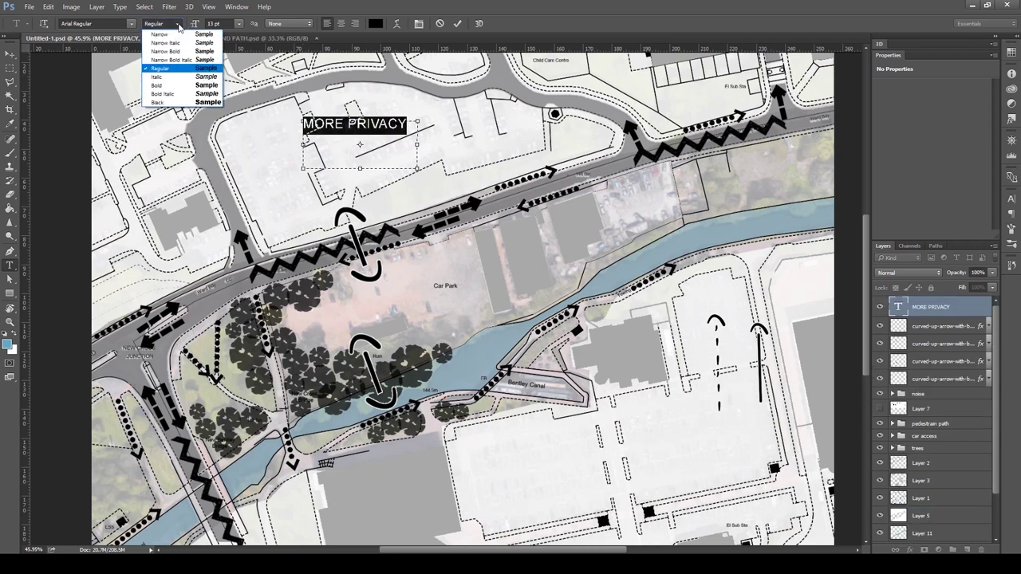
pyautogui.click(169, 103)
pyautogui.moveTo(414, 141); pyautogui.dragTo(367, 157)
pyautogui.click(10, 55)
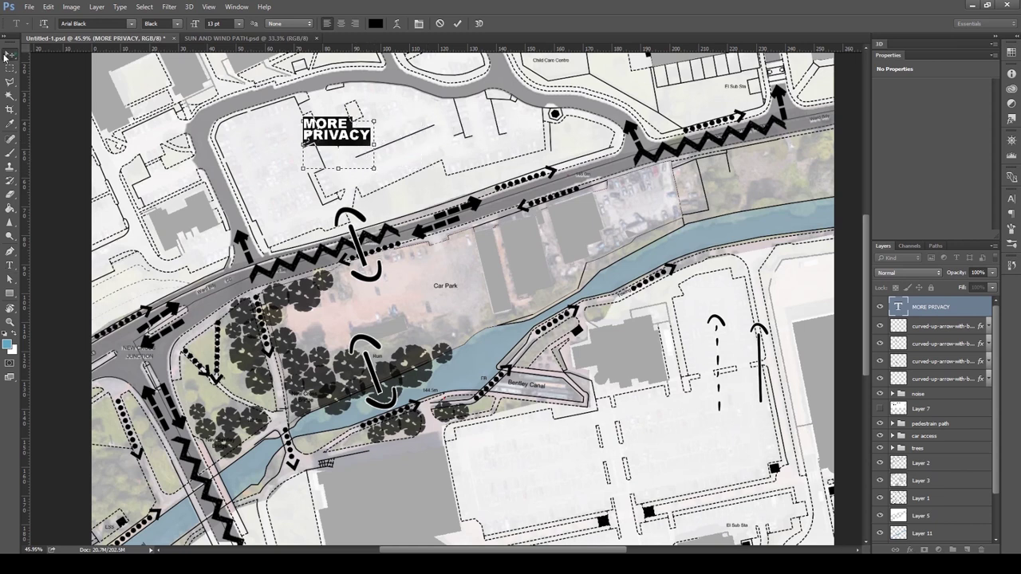
# Place a copy of the MORE PRIVACY label beside the lower curved arrow near the canal and replace its text with CONNECT.
pyautogui.moveTo(335, 127); pyautogui.dragTo(420, 367)
pyautogui.press('t')
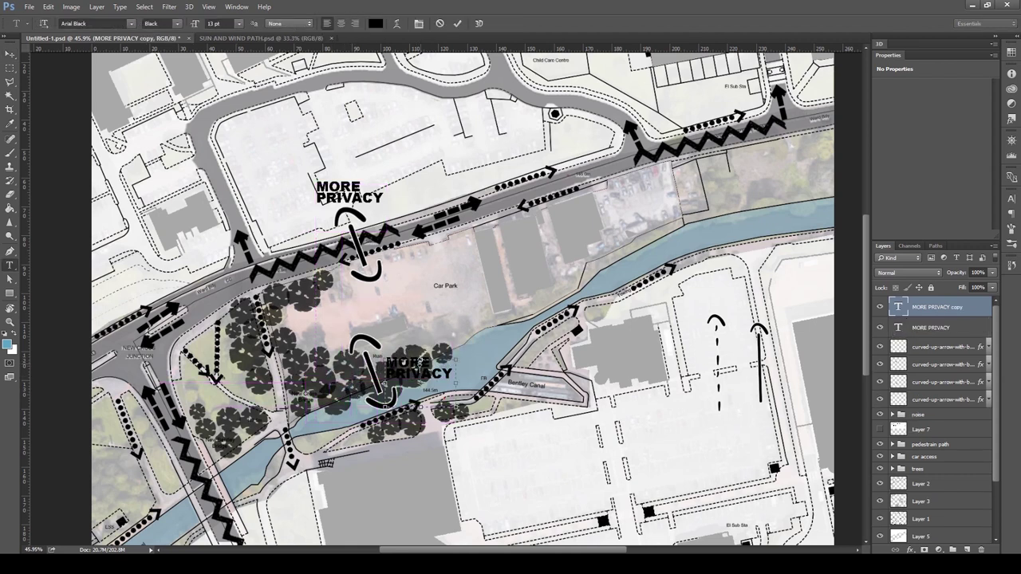
pyautogui.click(420, 361)
pyautogui.hotkey('ctrl', 'a')
pyautogui.write('CON')
pyautogui.press('Return')
pyautogui.write('NECT')
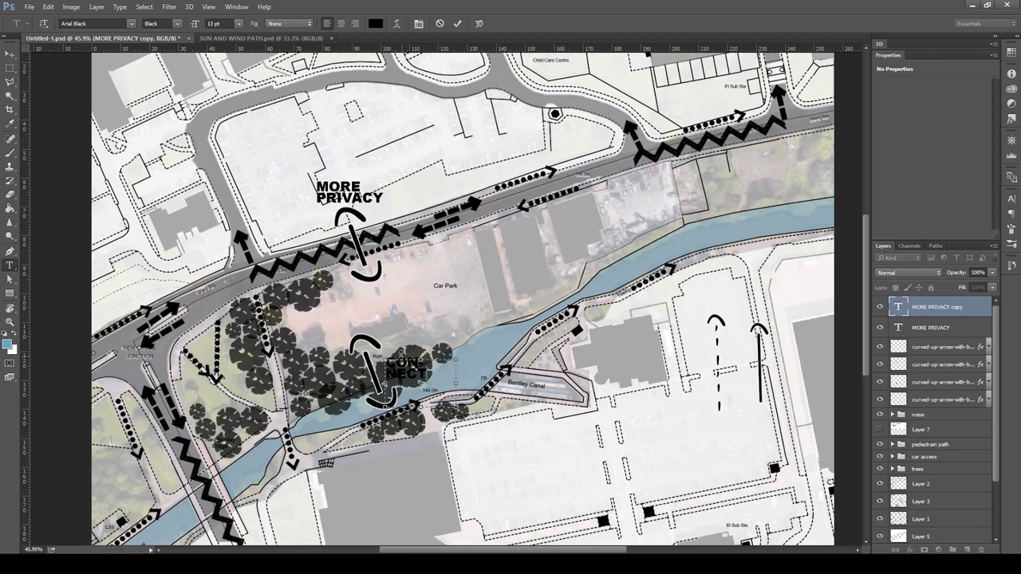
# Extend the copied label to read CONNECT WATER AND LAND, widen its text box and break the wording over three lines.
pyautogui.press('Return')
pyautogui.write('WATER A')
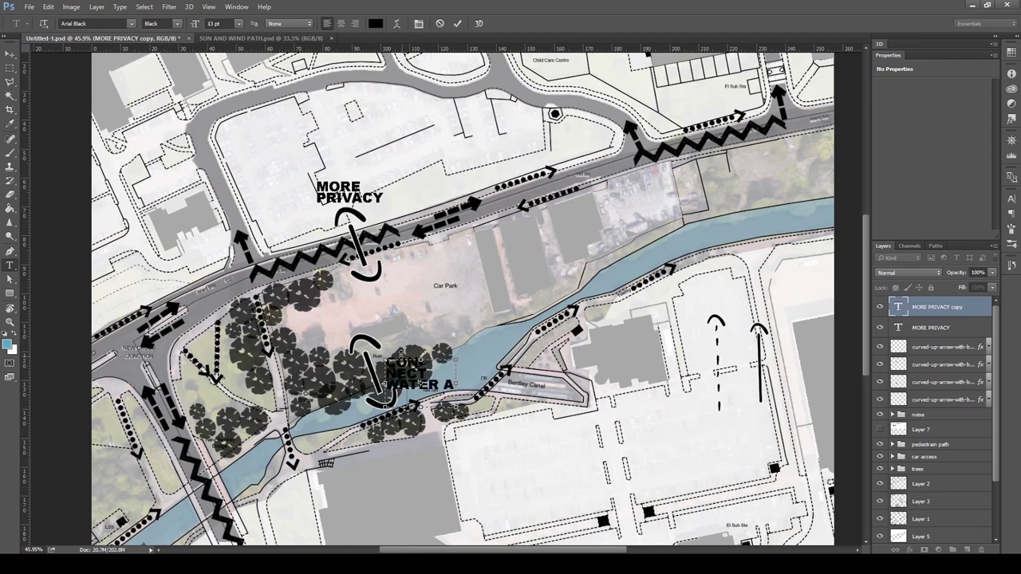
pyautogui.moveTo(455, 384); pyautogui.dragTo(502, 383)
pyautogui.click(445, 375)
pyautogui.press('BackSpace')
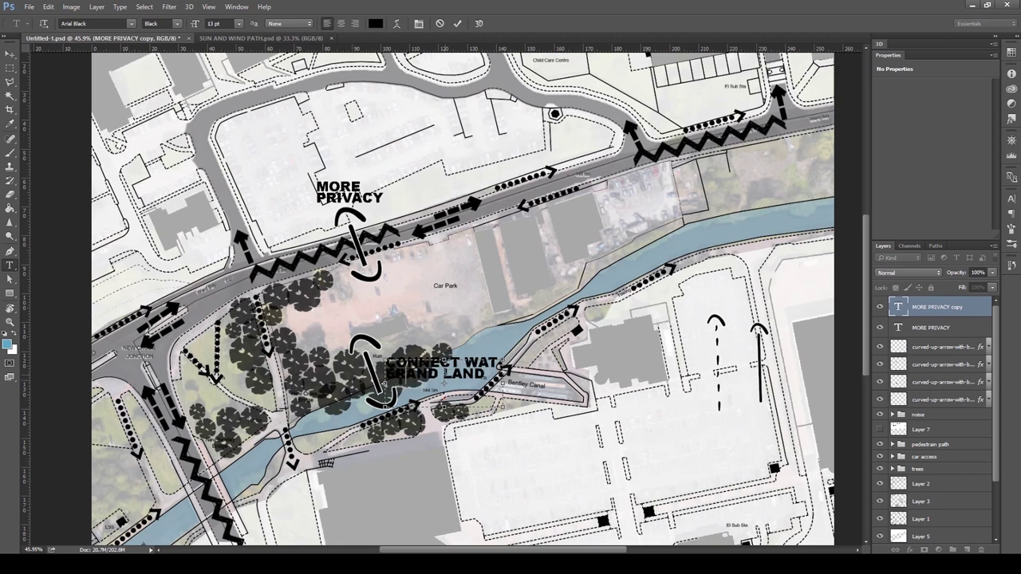
pyautogui.press('Return')
# Change the CONNECT WATER AND LAND text to white and move the label slightly east, clear of the curved arrow.
pyautogui.hotkey('ctrl', 'a')
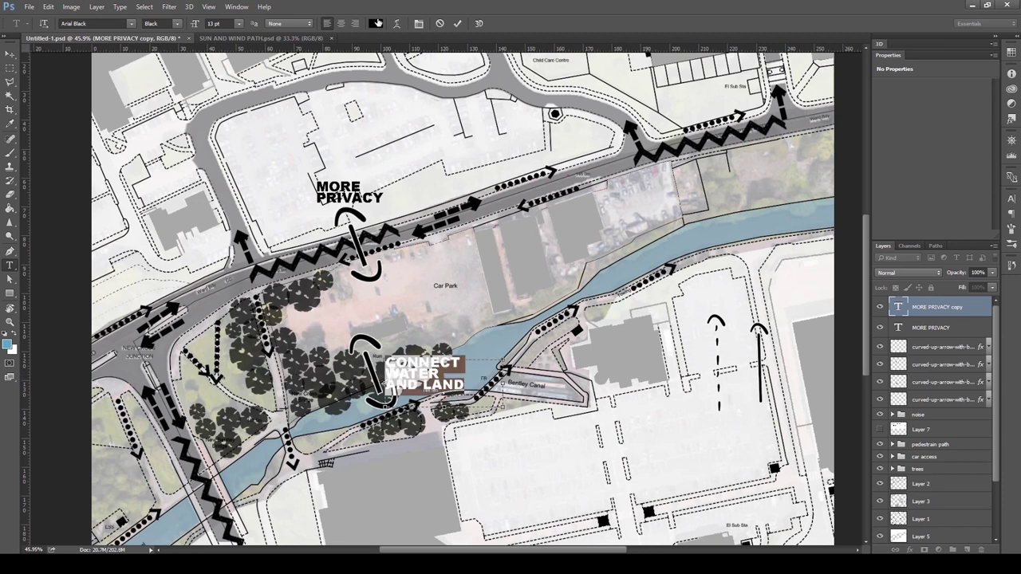
pyautogui.click(376, 23)
pyautogui.click(608, 237)
pyautogui.click(828, 233)
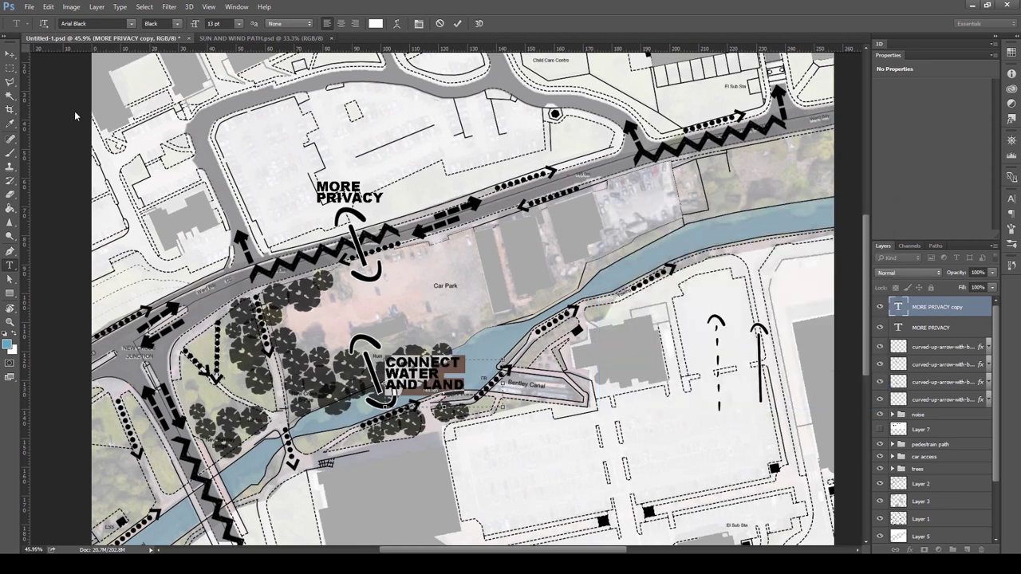
pyautogui.click(11, 54)
pyautogui.moveTo(432, 373); pyautogui.dragTo(517, 383)
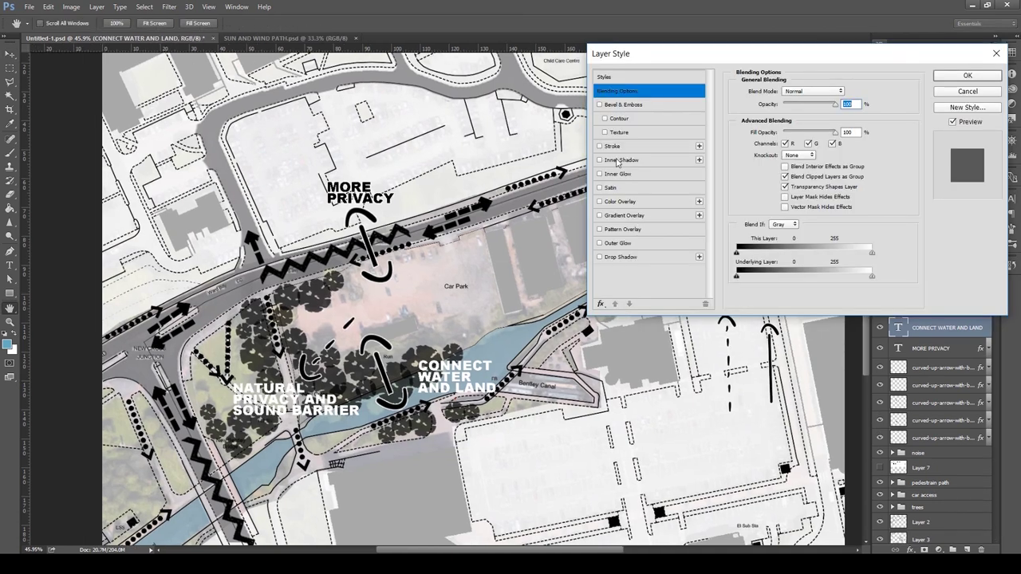
# Add a 3 px black outside stroke to the CONNECT WATER AND LAND label.
pyautogui.click(612, 146)
pyautogui.click(760, 175)
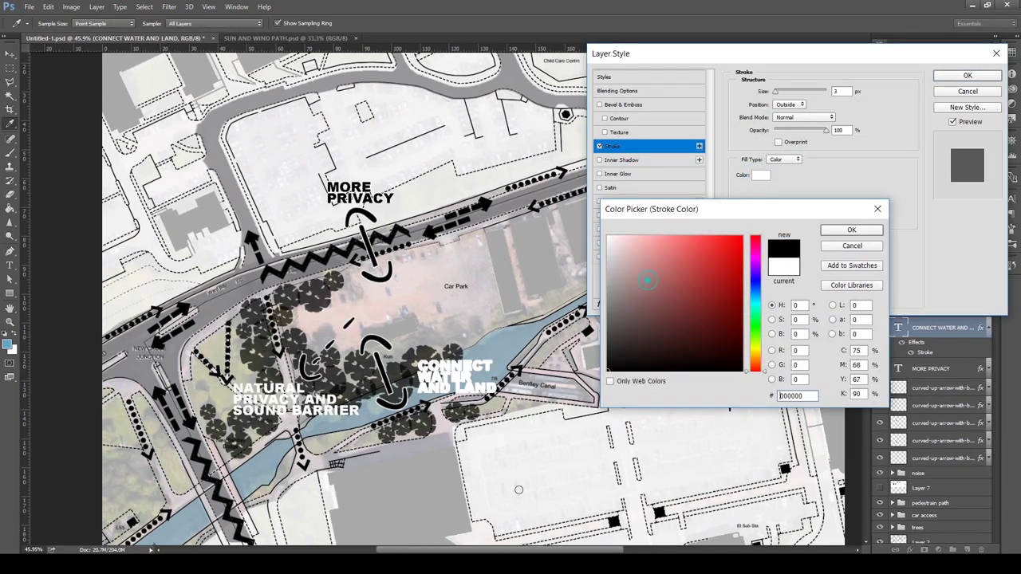
pyautogui.click(852, 231)
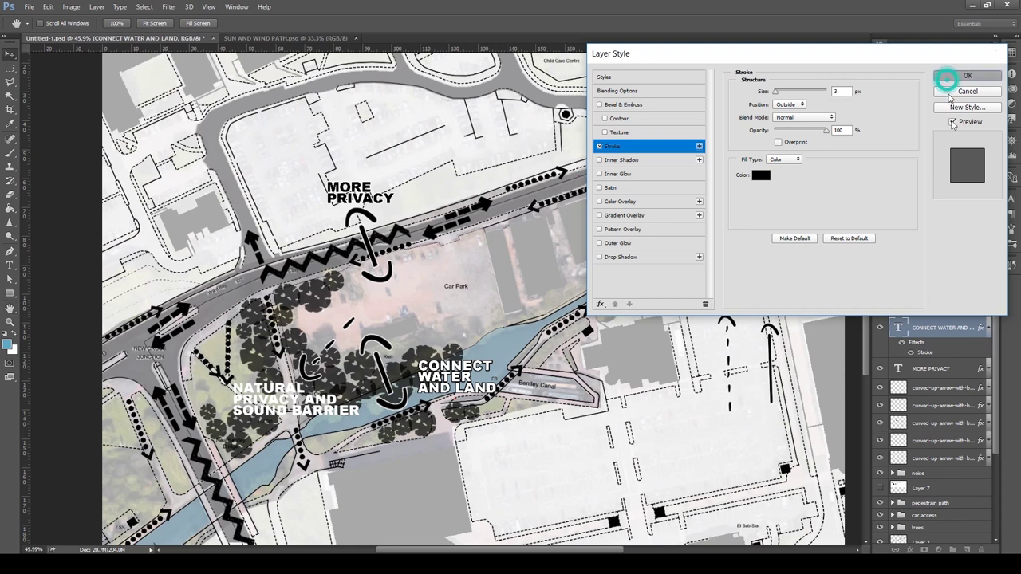
pyautogui.click(962, 76)
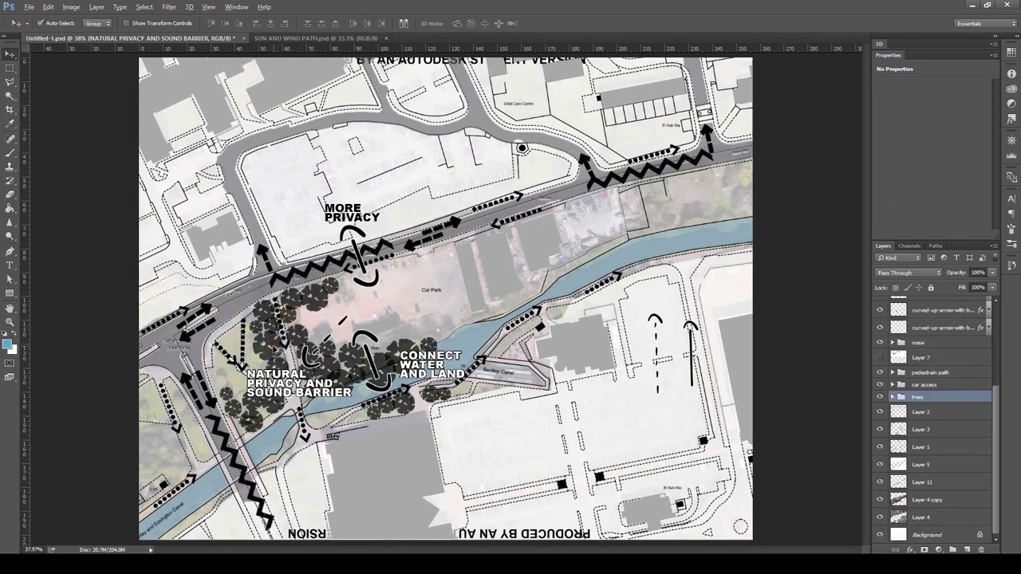
pyautogui.moveTo(797, 209); pyautogui.dragTo(955, 422)
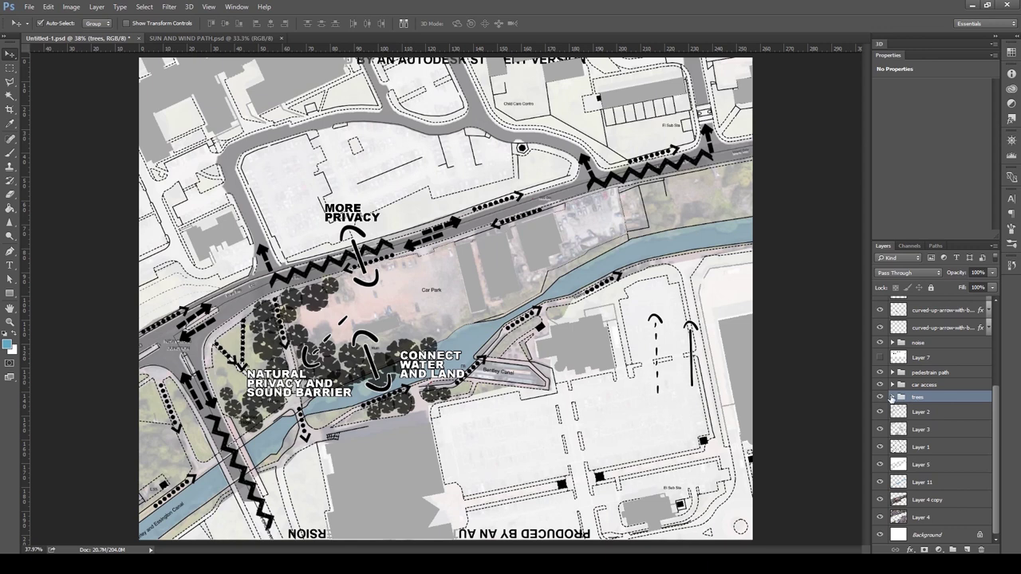
pyautogui.click(892, 397)
pyautogui.click(942, 412)
pyautogui.hotkey('ctrl', 't')
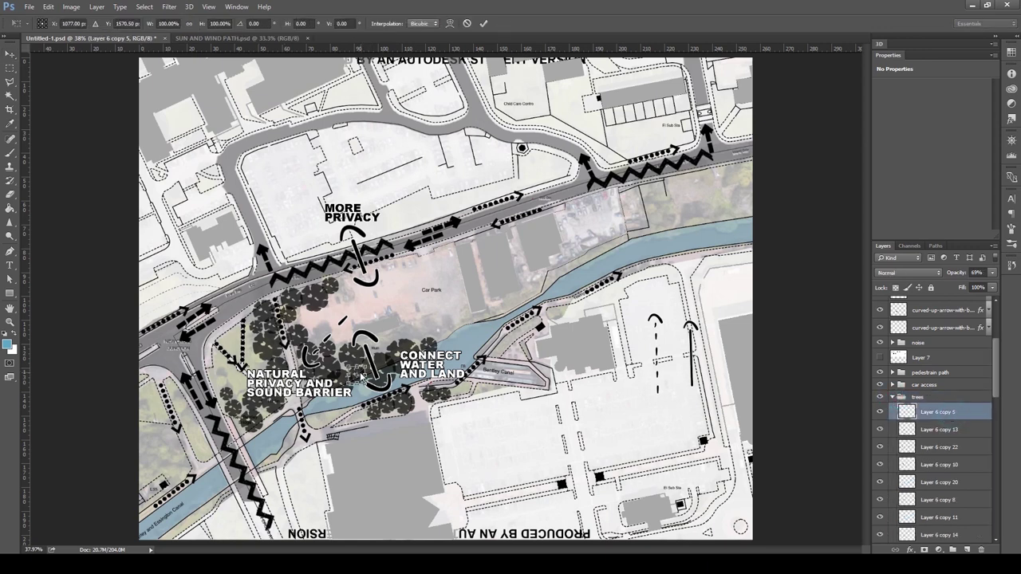
pyautogui.hotkey('alt', 'space')
pyautogui.press('Escape')
# Place copies of the tree symbol on the green area between road and canal at the plan's eastern edge, enlarging one to about 124%.
pyautogui.click(9, 55)
pyautogui.click(55, 24)
pyautogui.moveTo(671, 205); pyautogui.dragTo(742, 175)
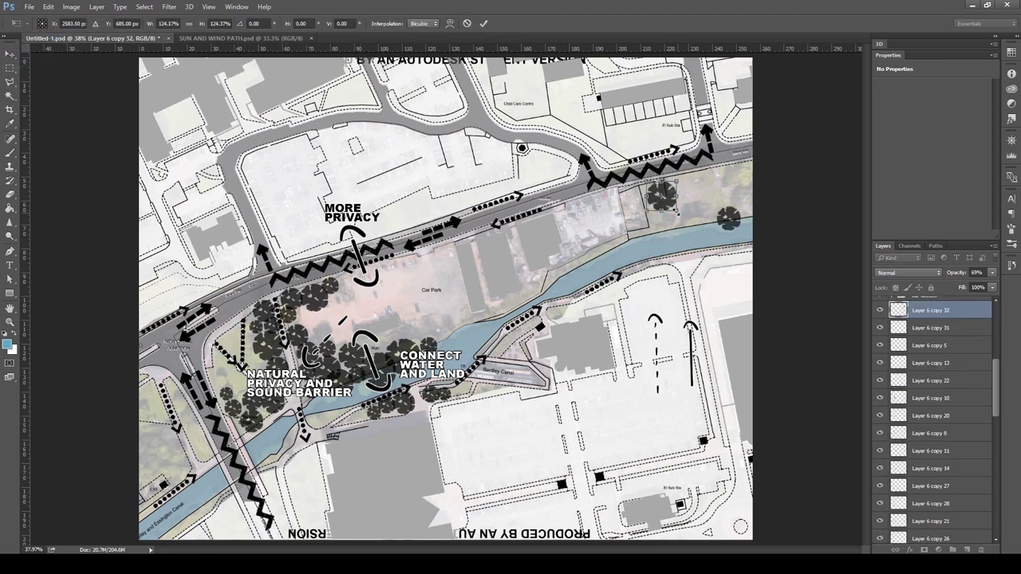
pyautogui.press('Return')
pyautogui.click(729, 220)
pyautogui.keyDown('alt'); pyautogui.moveTo(734, 216); pyautogui.dragTo(748, 195); pyautogui.keyUp('alt')
pyautogui.click(773, 211)
# Select all the tree layers, including the new eastern copies, and gather them into the trees group.
pyautogui.click(977, 310)
pyautogui.scroll(3, 987, 344)
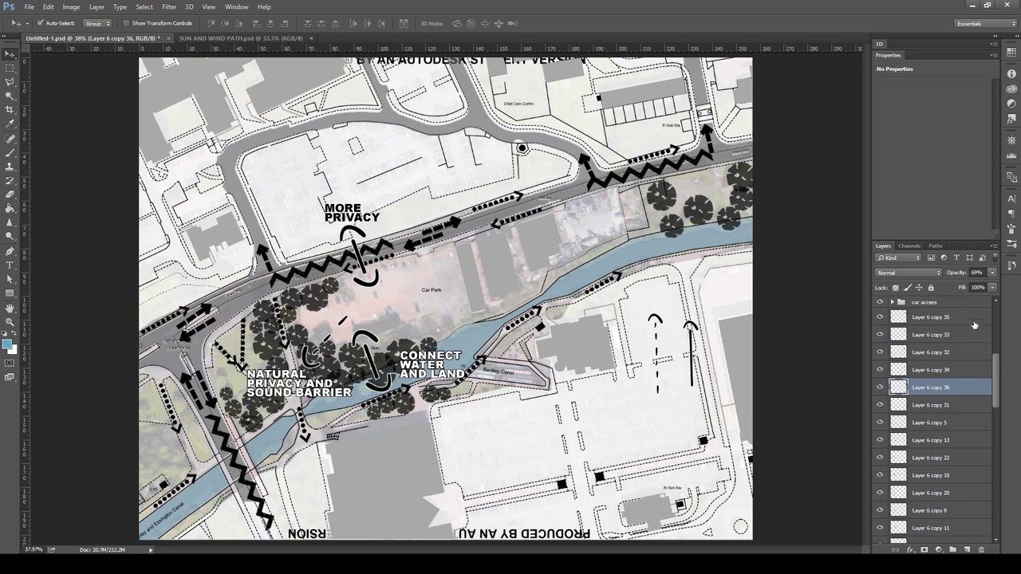
pyautogui.click(974, 319)
pyautogui.scroll(-8, 957, 367)
pyautogui.keyDown('shift'); pyautogui.click(944, 393); pyautogui.keyUp('shift')
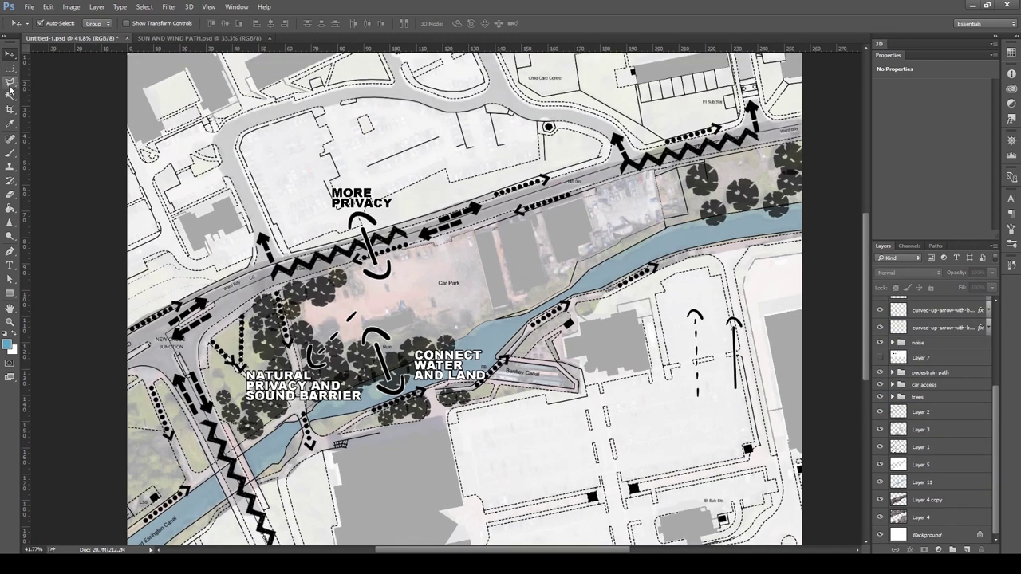
# Outline a four-sided area west of the car park, from the main road down to the canal, with the Polygonal Lasso.
pyautogui.click(10, 84)
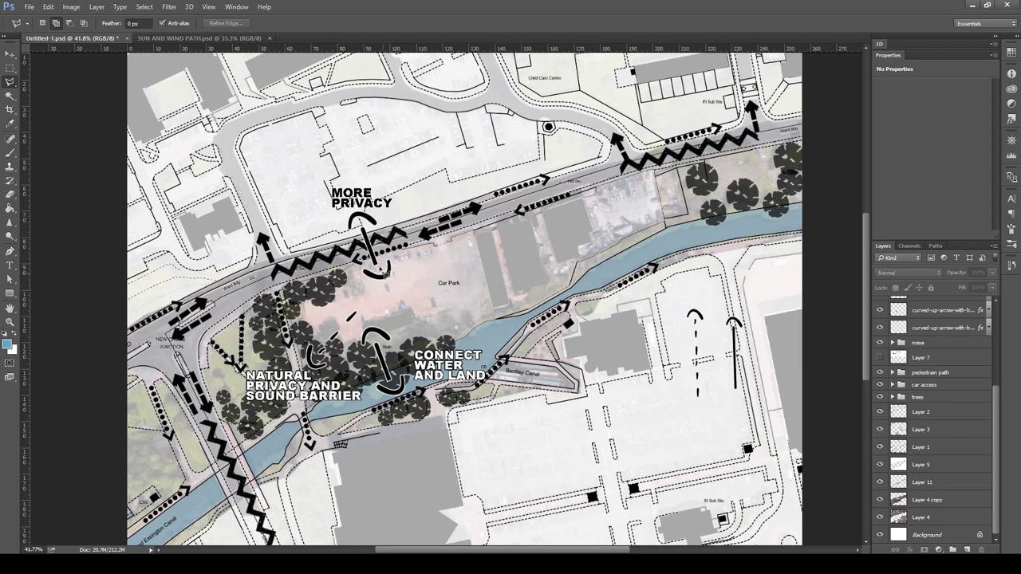
pyautogui.click(368, 270)
pyautogui.click(293, 291)
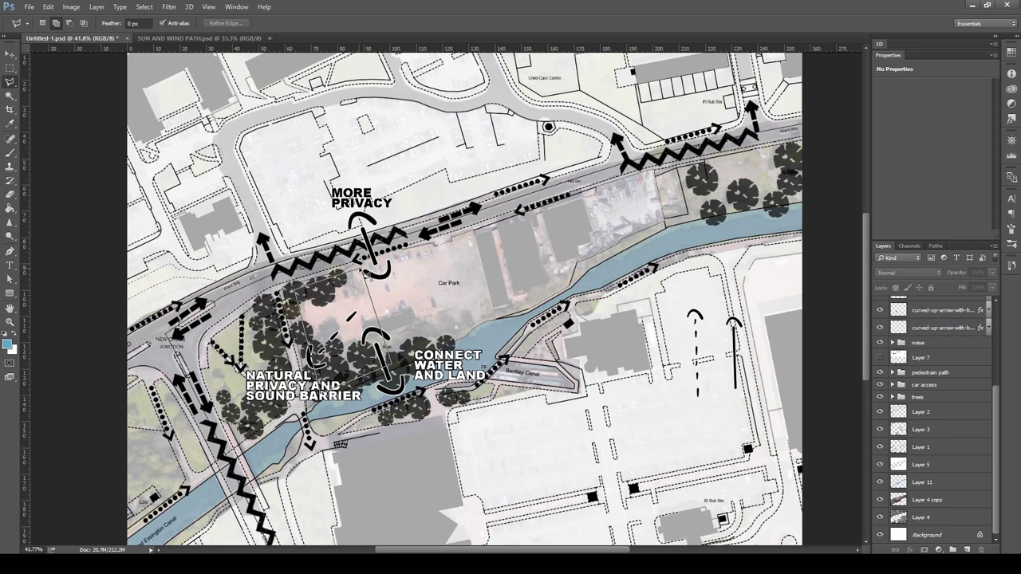
pyautogui.click(362, 269)
pyautogui.press('v')
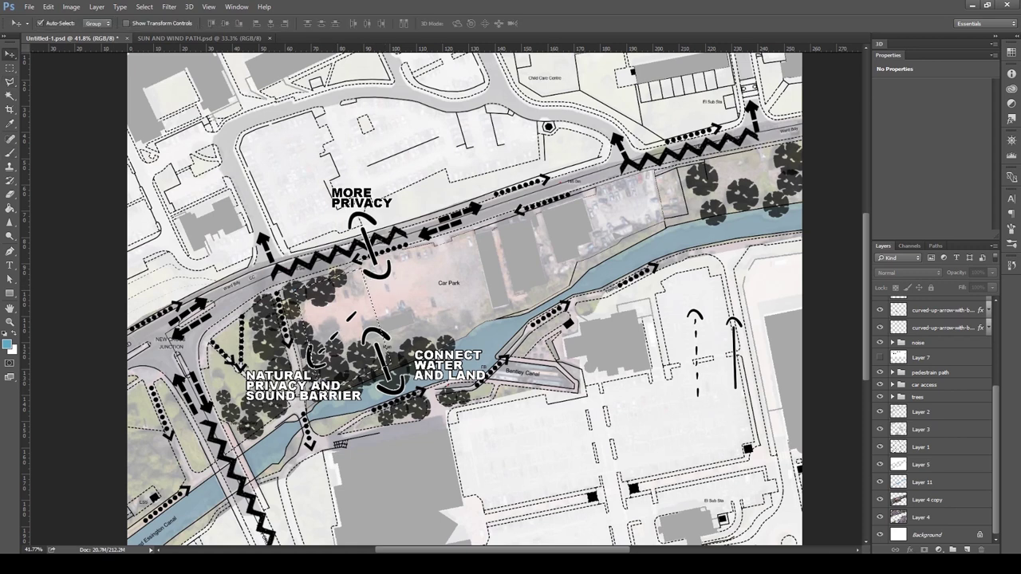
# Fill the selected area with a diagonal line pattern fill layer and enlarge the pattern scale until the hatching reads clearly.
pyautogui.click(967, 550)
pyautogui.click(938, 551)
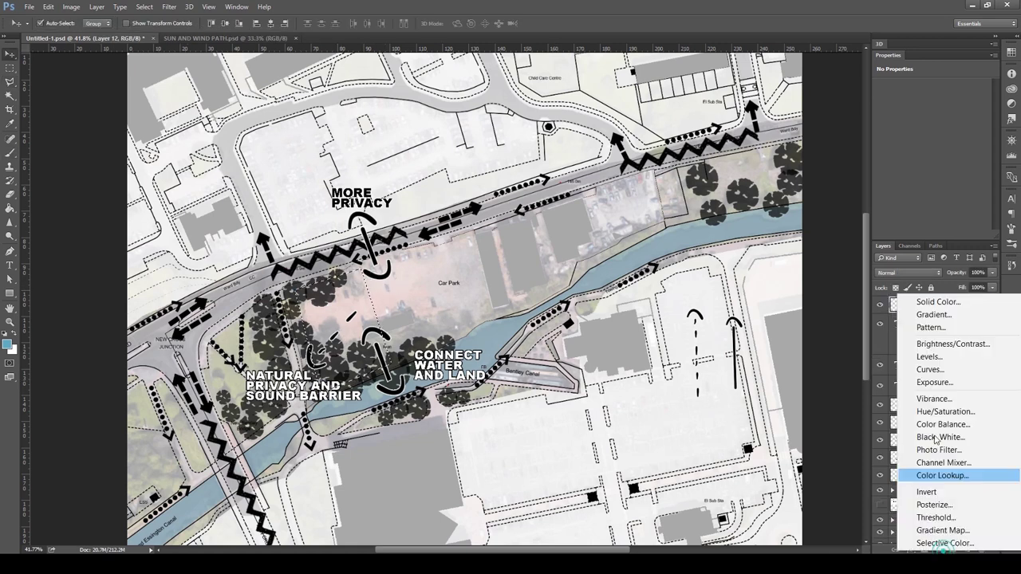
pyautogui.click(930, 327)
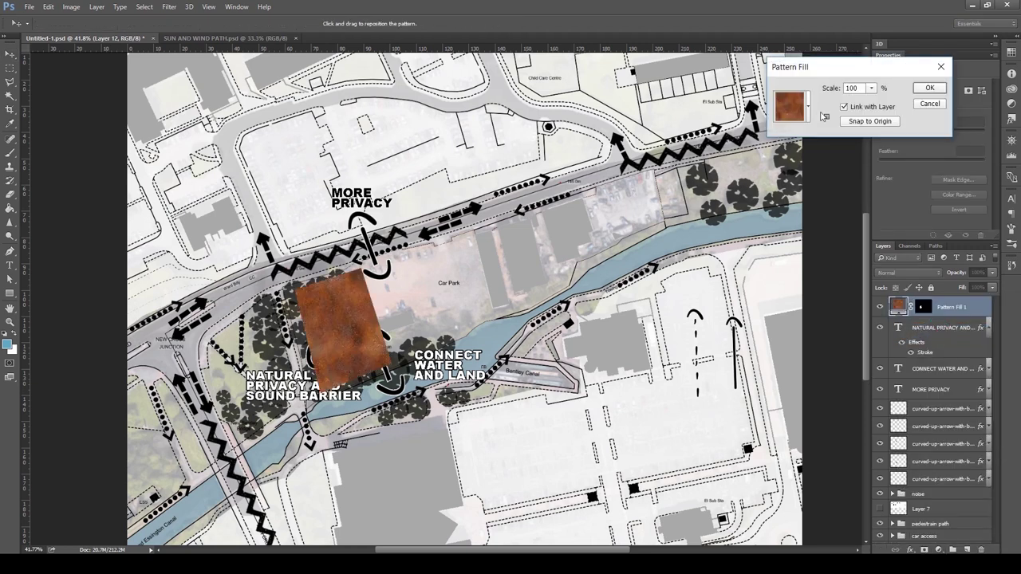
pyautogui.click(794, 106)
pyautogui.click(716, 139)
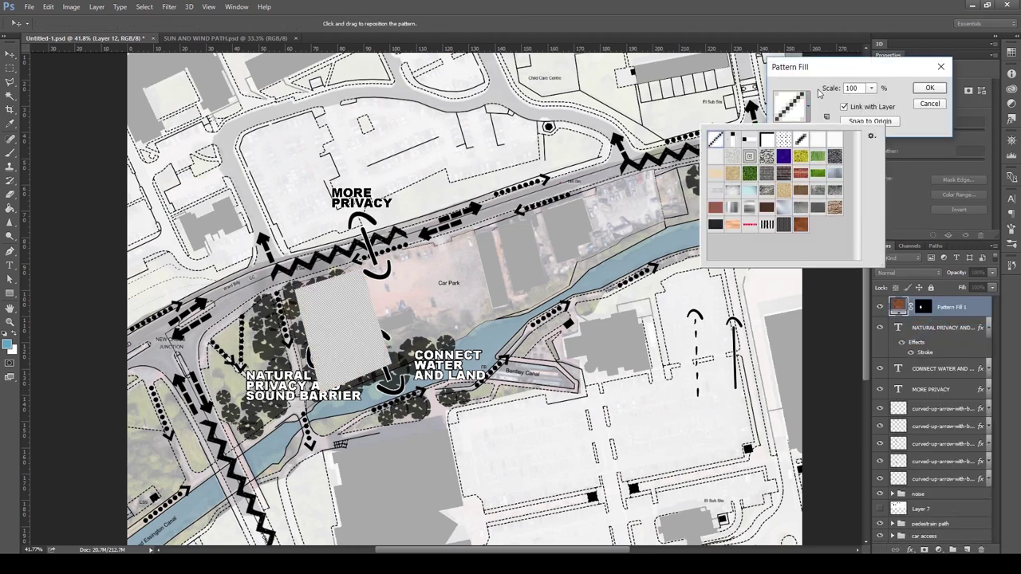
pyautogui.moveTo(832, 89); pyautogui.dragTo(870, 89)
pyautogui.click(926, 88)
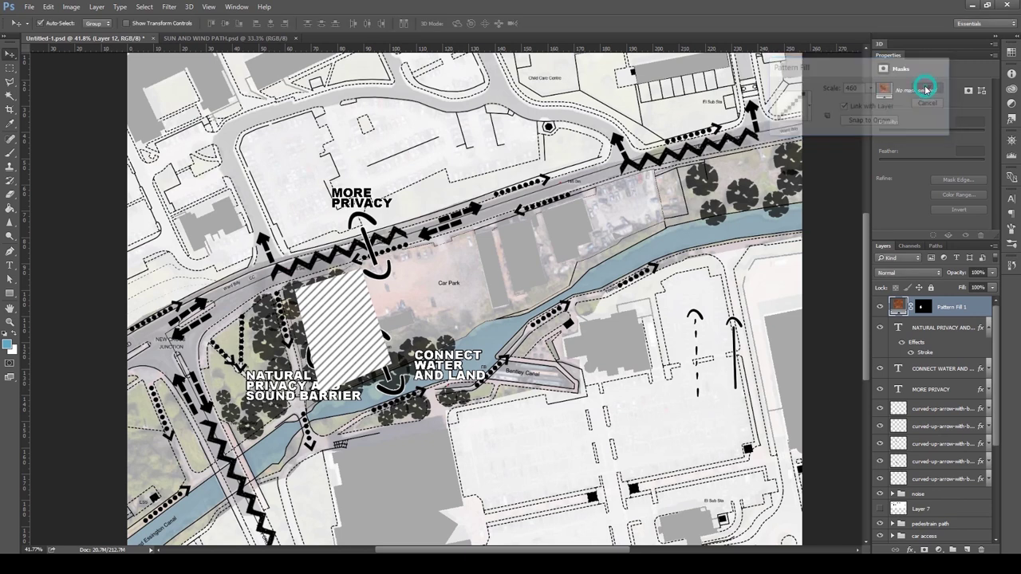
# Try the Dissolve blend mode and the modes following it on the diagonal hatch layer.
pyautogui.click(908, 272)
pyautogui.click(879, 286)
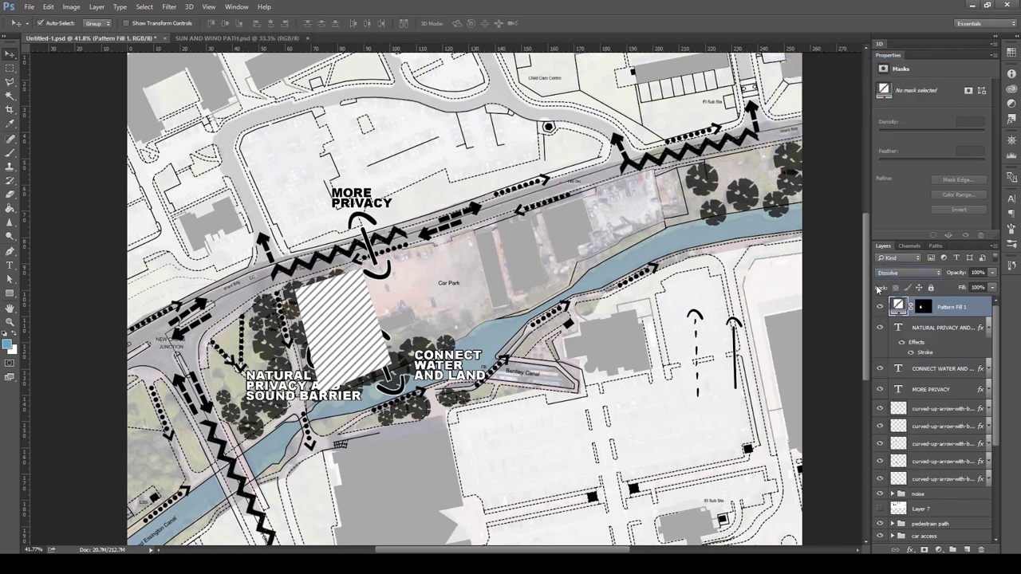
pyautogui.press('Down')
pyautogui.press('Down')
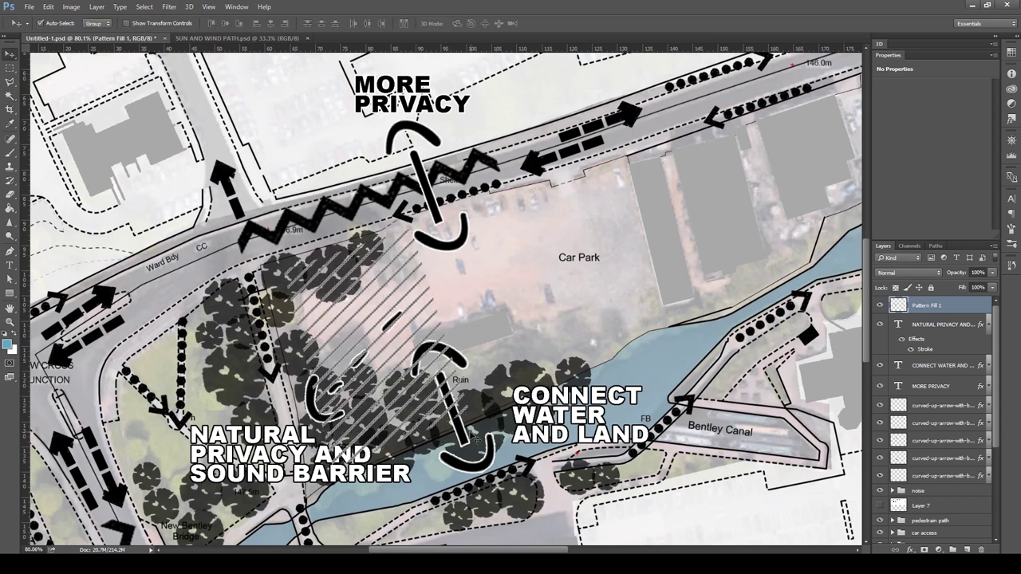
# Add a 3 px white outside stroke to the diagonal hatch layer.
pyautogui.keyDown('alt'); pyautogui.scroll(-6, 474, 439); pyautogui.keyUp('alt')
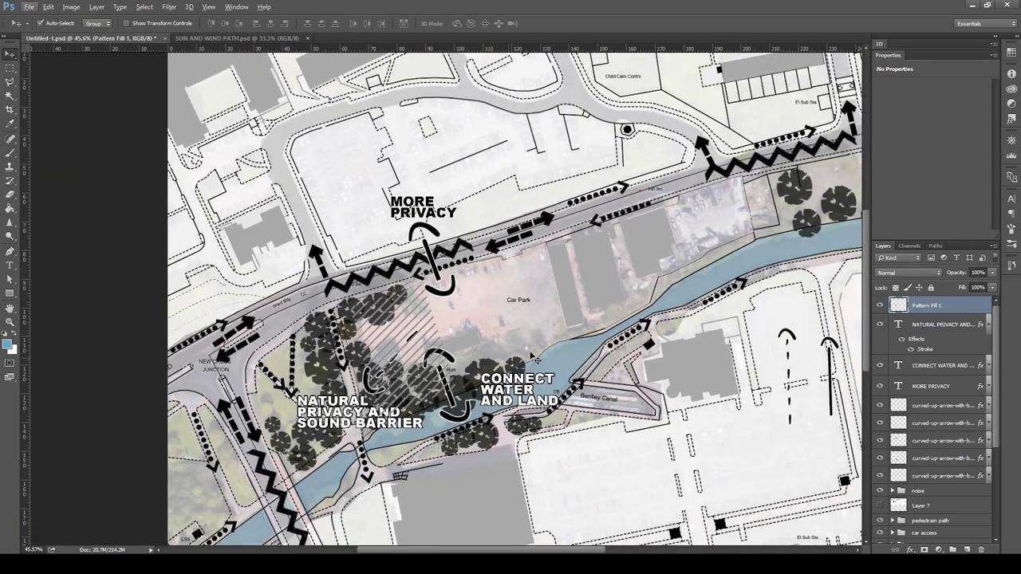
pyautogui.doubleClick(958, 306)
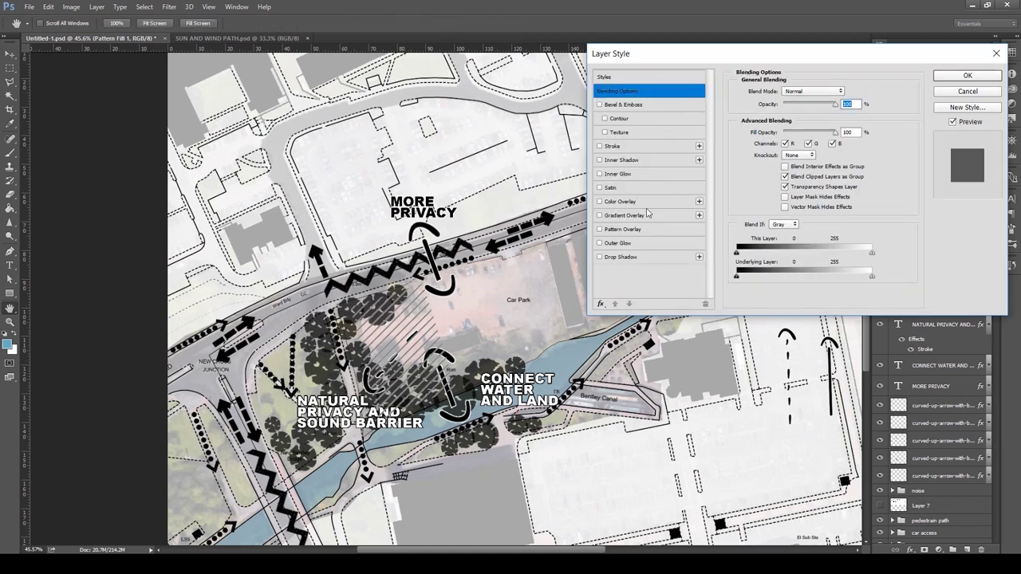
pyautogui.click(646, 150)
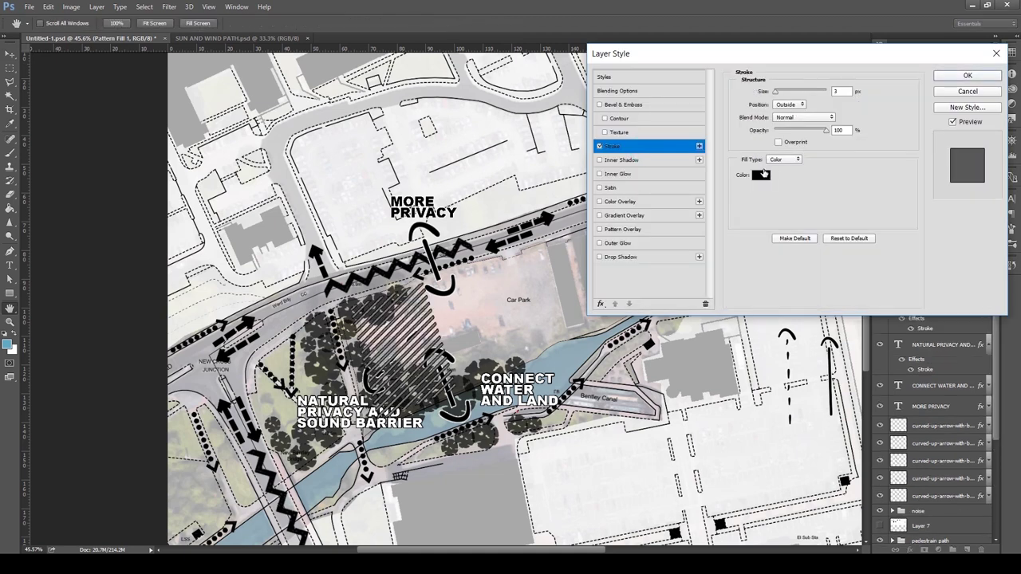
pyautogui.click(762, 174)
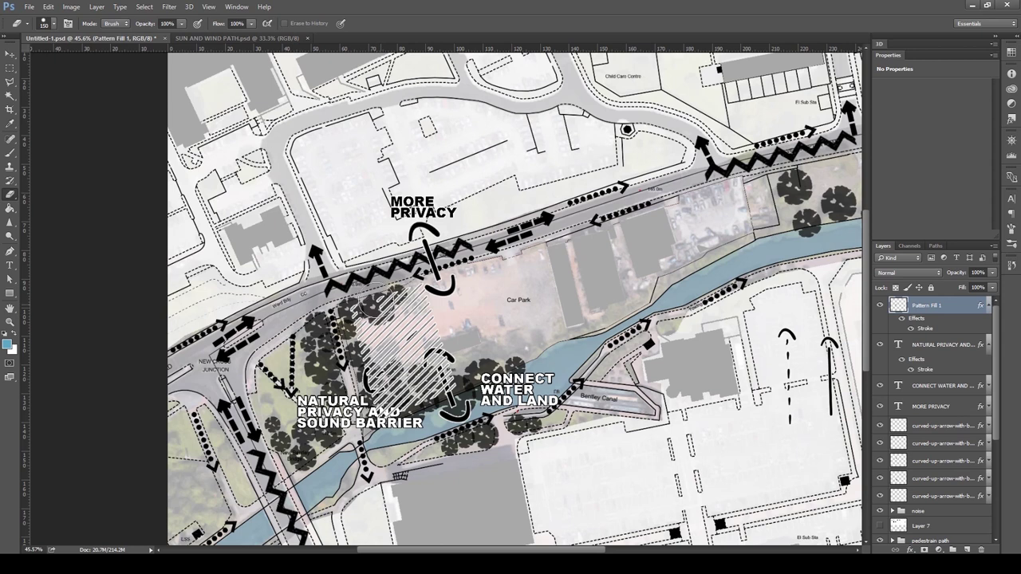
# Erase the parts of the diagonal hatch that overlap the trees along the zone's west edge and beside the canal.
pyautogui.moveTo(375, 306)
pyautogui.mouseDown()
pyautogui.moveTo(385, 287)
pyautogui.moveTo(344, 313)
pyautogui.moveTo(338, 347)
pyautogui.moveTo(360, 368)
pyautogui.mouseUp()
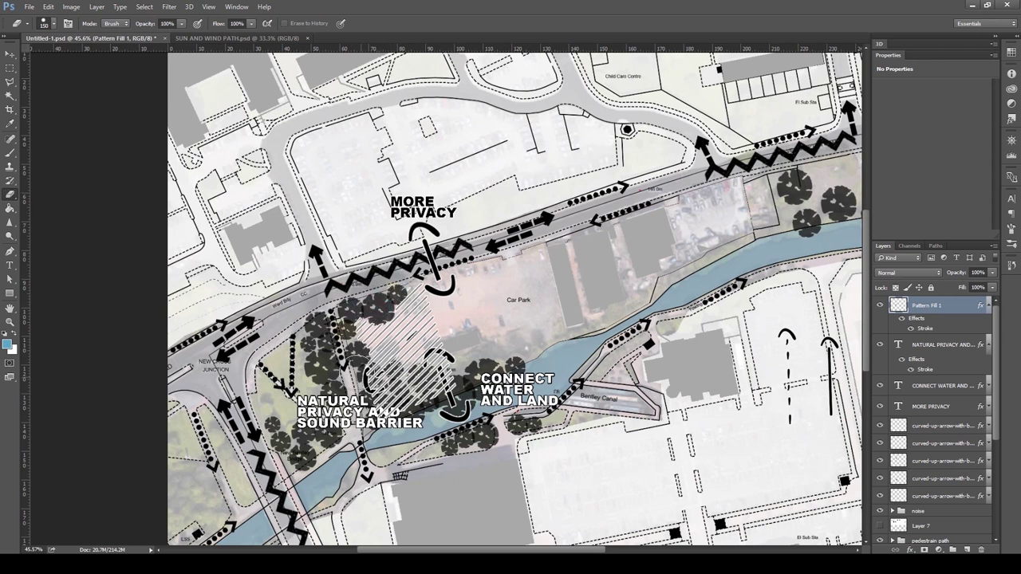
pyautogui.moveTo(447, 391)
pyautogui.mouseDown()
pyautogui.moveTo(419, 371)
pyautogui.moveTo(367, 371)
pyautogui.moveTo(411, 406)
pyautogui.moveTo(377, 407)
pyautogui.moveTo(385, 382)
pyautogui.mouseUp()
pyautogui.press('v')
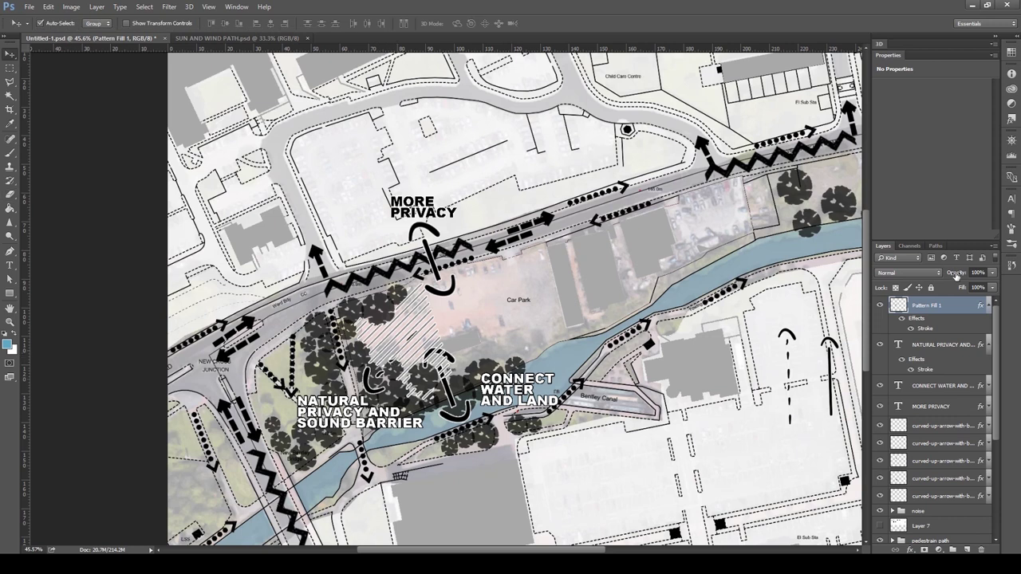
pyautogui.moveTo(957, 276)
pyautogui.mouseDown()
pyautogui.moveTo(948, 278)
pyautogui.moveTo(963, 279)
pyautogui.mouseUp()
# Duplicate the CONNECT WATER AND LAND label, change its text to POSSIBLE SOCIAL GARDEN and fit it over the diagonally hatched zone.
pyautogui.keyDown('alt'); pyautogui.moveTo(535, 394); pyautogui.dragTo(527, 319); pyautogui.keyUp('alt')
pyautogui.doubleClick(507, 313)
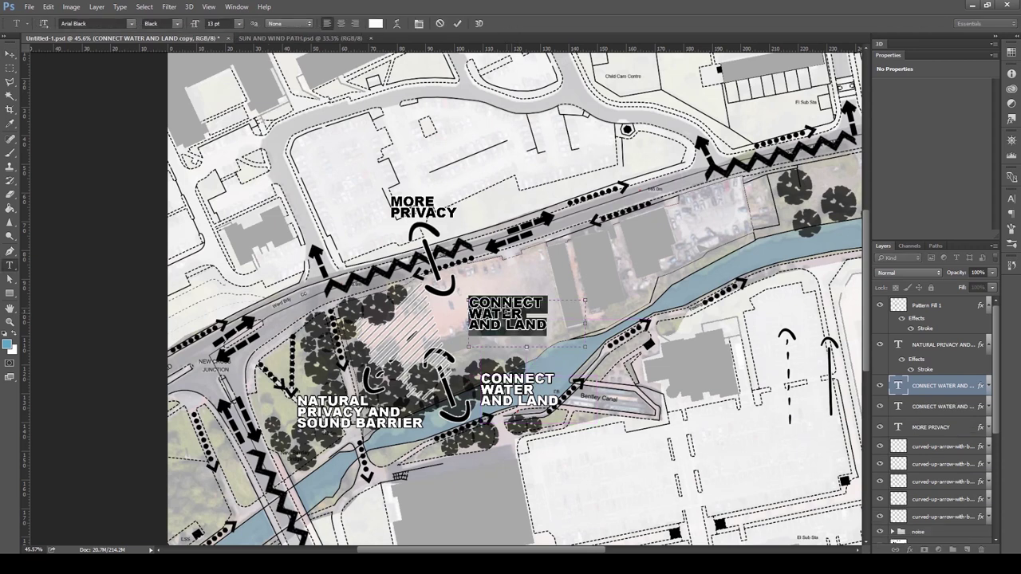
pyautogui.write('poss')
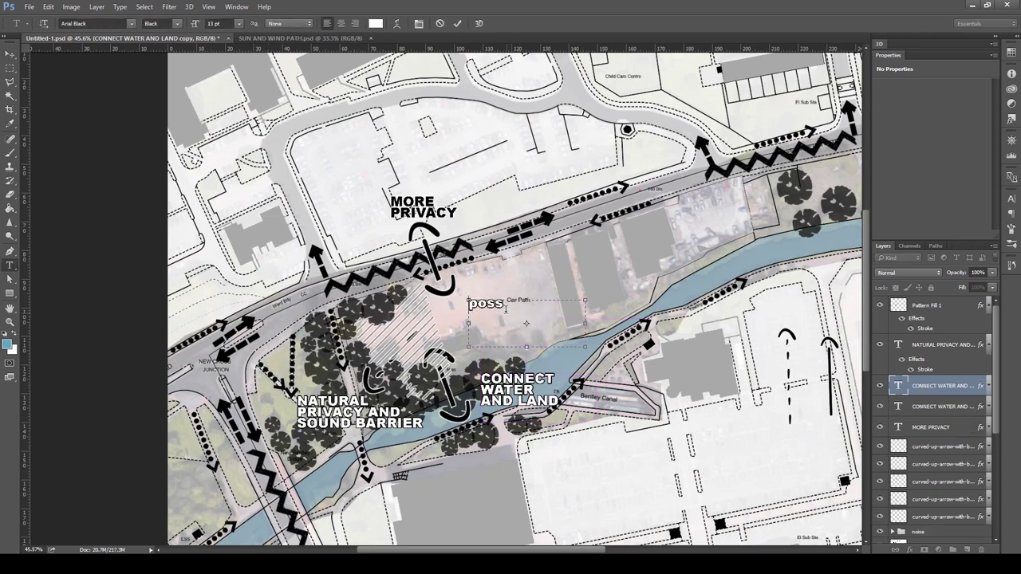
pyautogui.press('BackSpace')
pyautogui.press('BackSpace')
pyautogui.press('BackSpace')
pyautogui.press('BackSpace')
pyautogui.write('POSSIBLE')
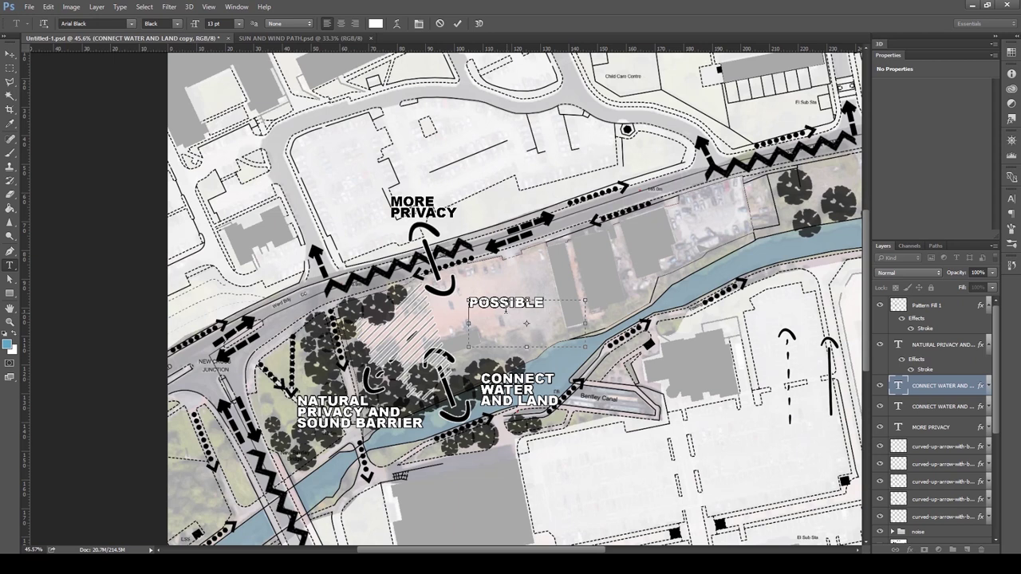
pyautogui.write(' SOCIAL GARDEN')
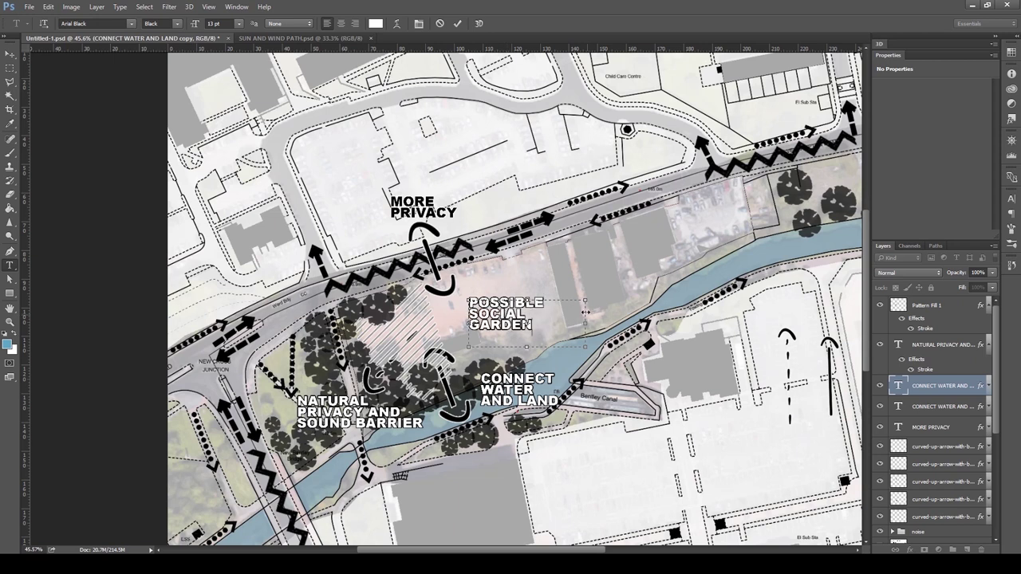
pyautogui.moveTo(583, 325); pyautogui.dragTo(594, 326)
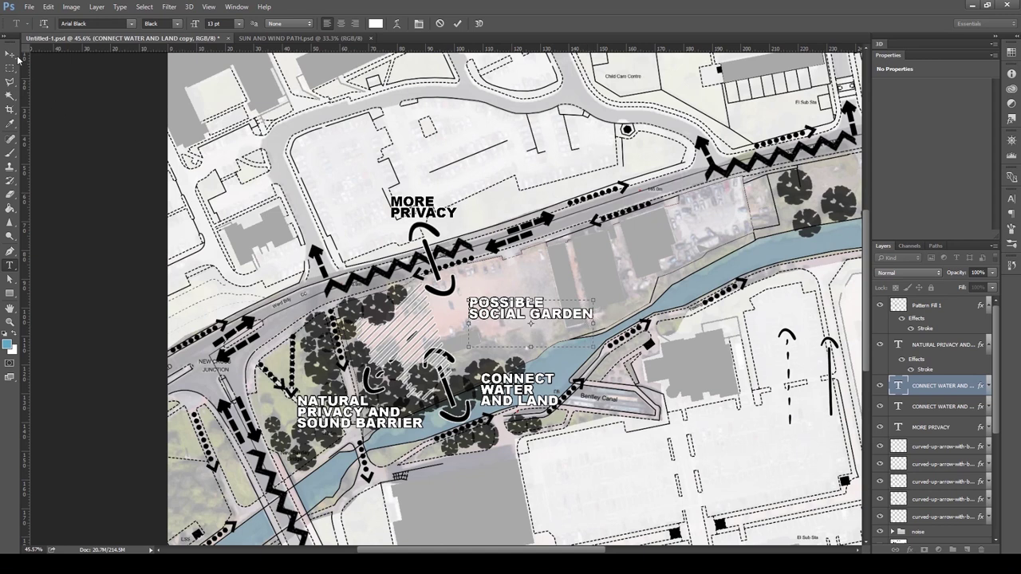
pyautogui.click(14, 54)
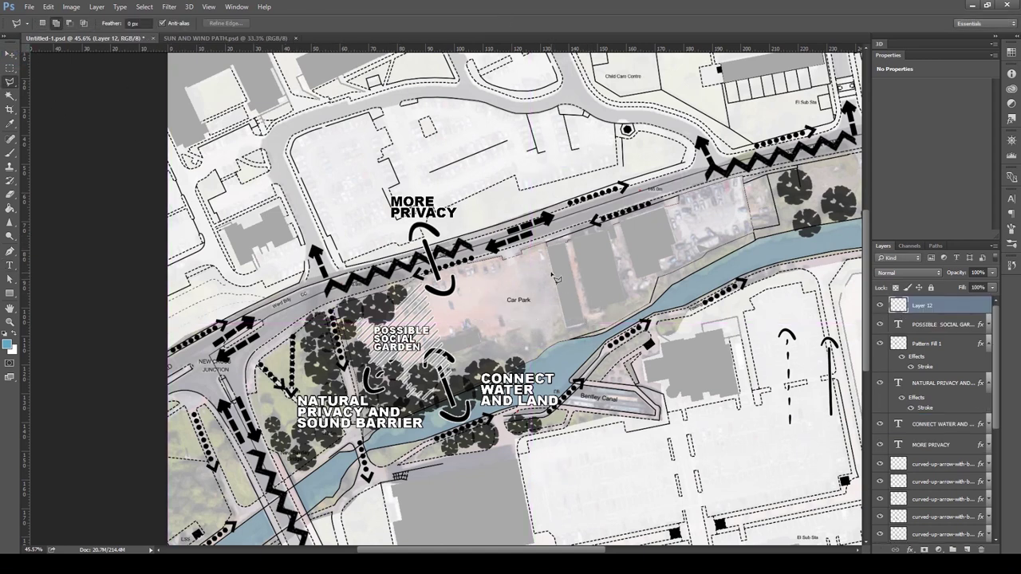
# Outline the car park area down to the canal with the Polygonal Lasso and fill it with an enlarged square grid pattern fill layer.
pyautogui.click(555, 276)
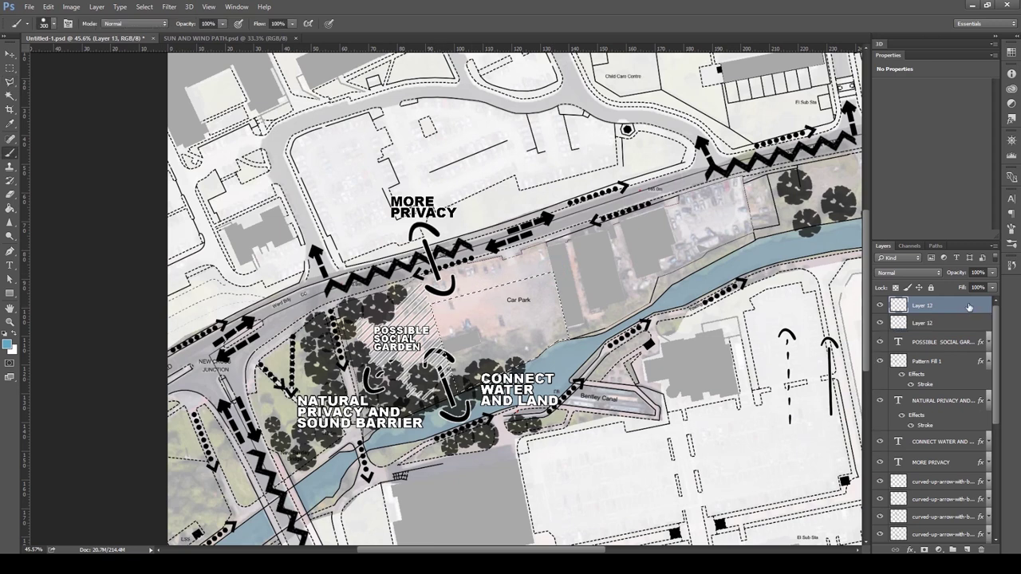
pyautogui.click(969, 317)
pyautogui.click(964, 306)
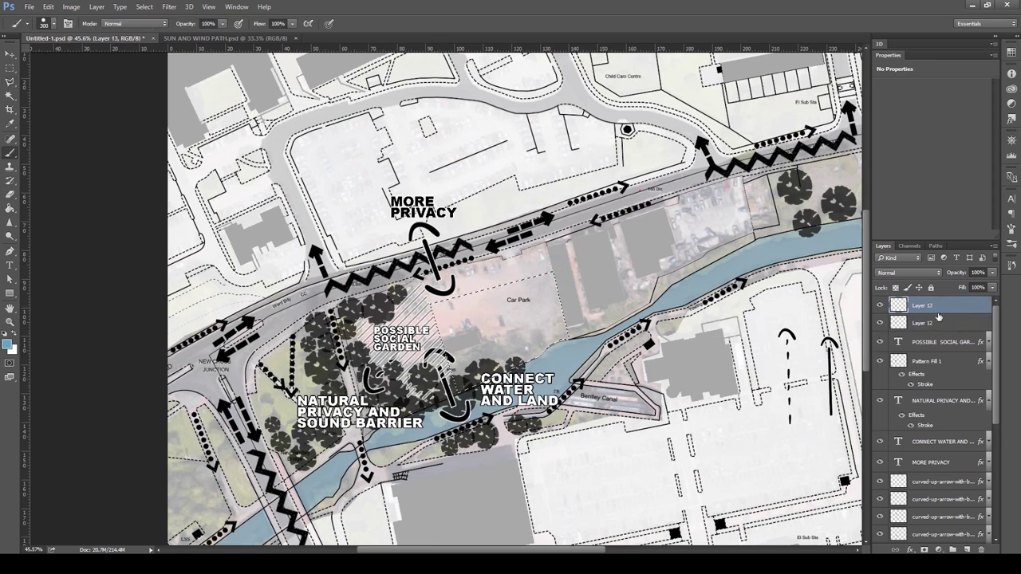
pyautogui.click(937, 322)
pyautogui.click(939, 550)
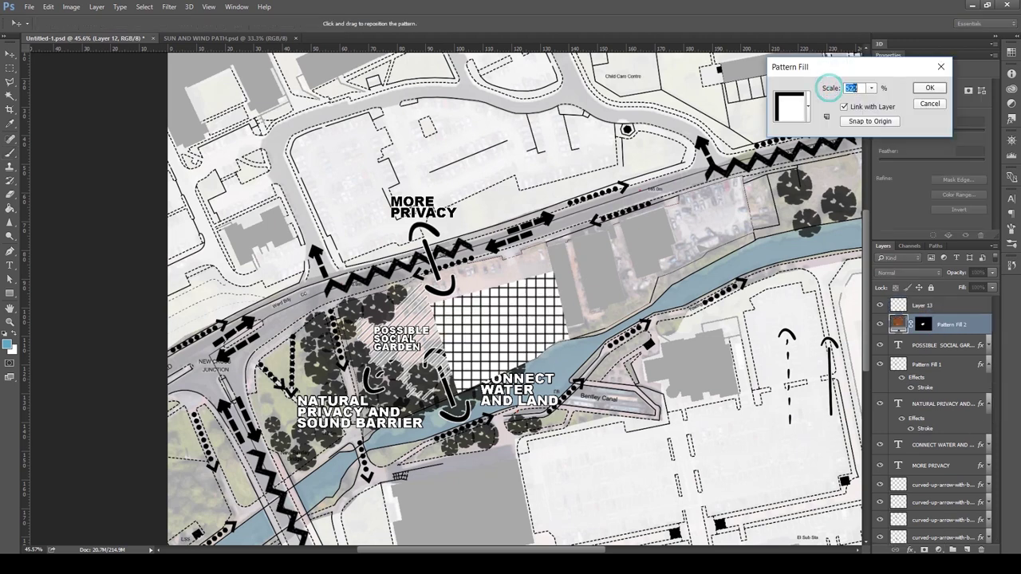
pyautogui.moveTo(829, 87); pyautogui.dragTo(849, 84)
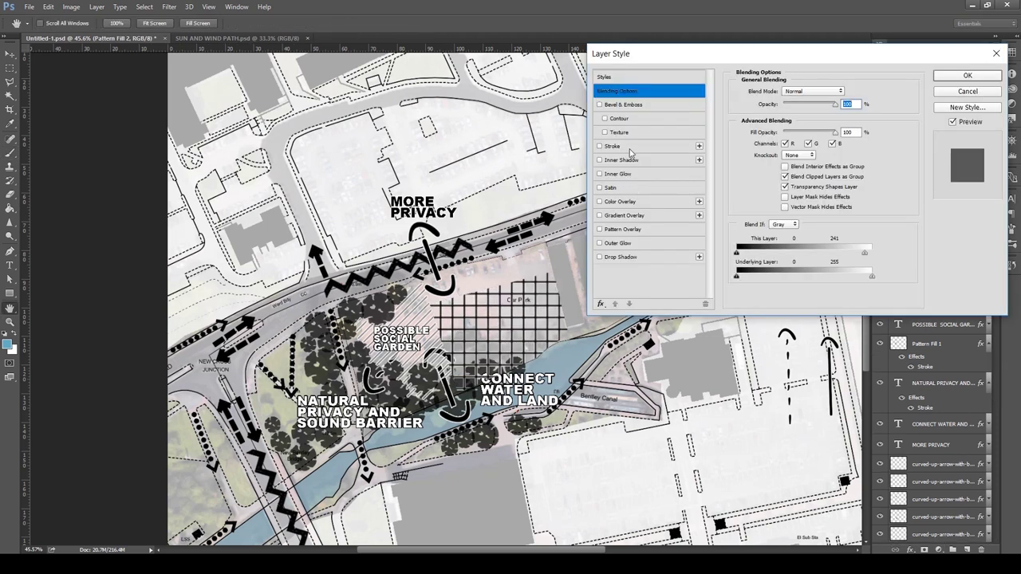
# Clean up the grid pattern's cells with the Magic Wand and give its layer a 3 px white outside stroke.
pyautogui.click(614, 146)
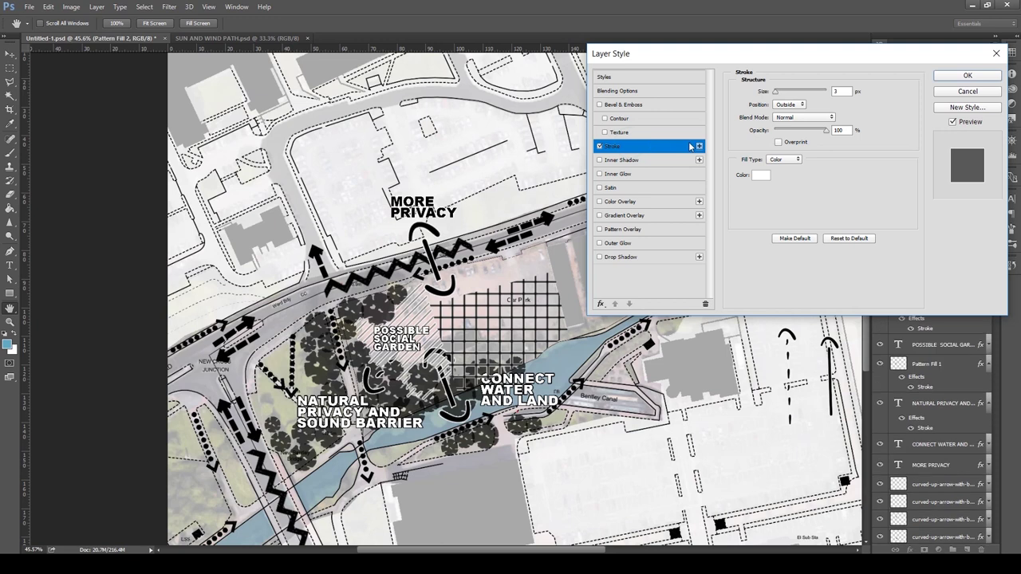
pyautogui.click(967, 91)
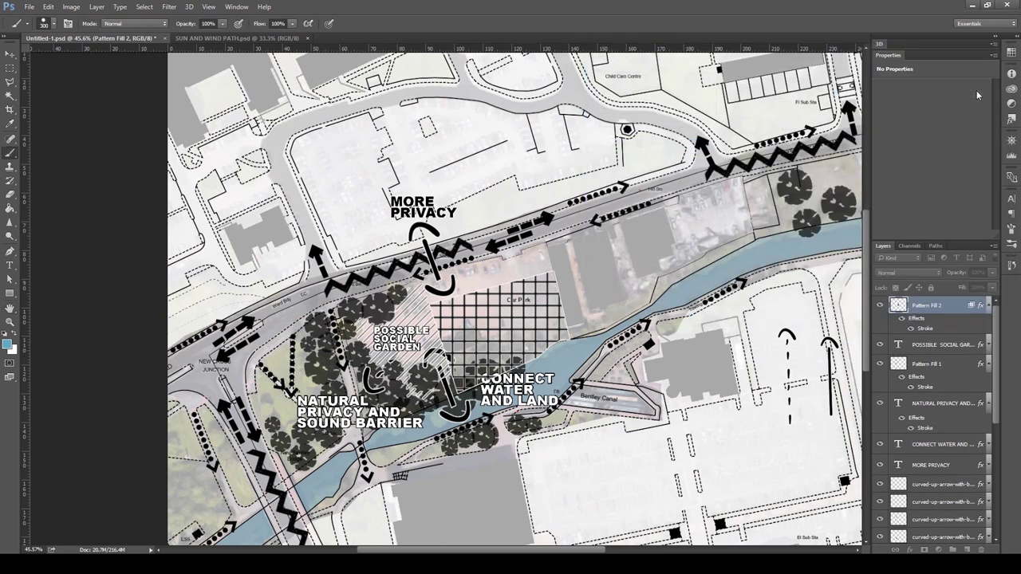
pyautogui.press('w')
pyautogui.click(527, 302)
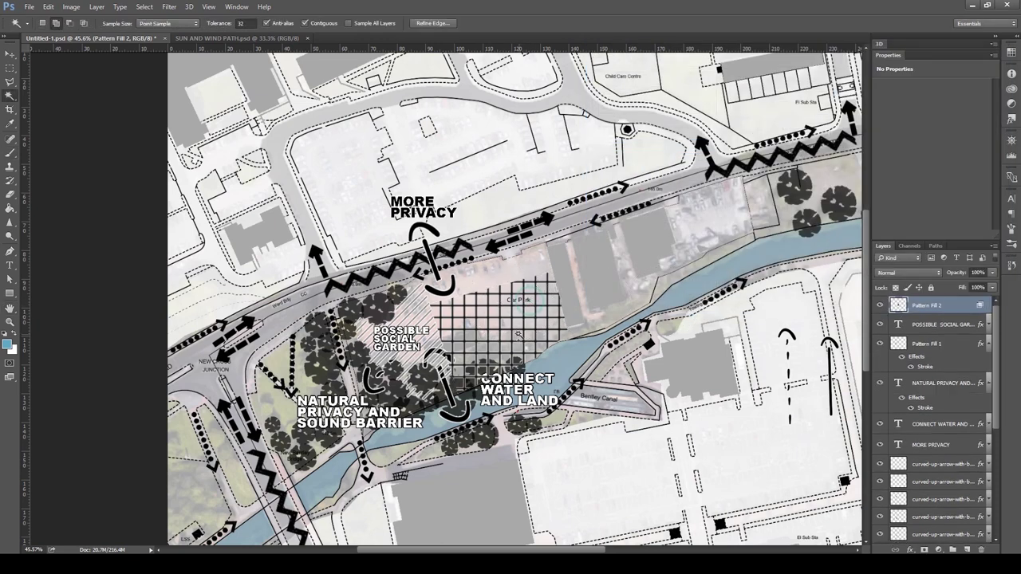
# Duplicate the POSSIBLE SOCIAL GARDEN label onto the grid zone and change its text to POSSIBLE BUILDING LOCATION.
pyautogui.press('v')
pyautogui.click(394, 327)
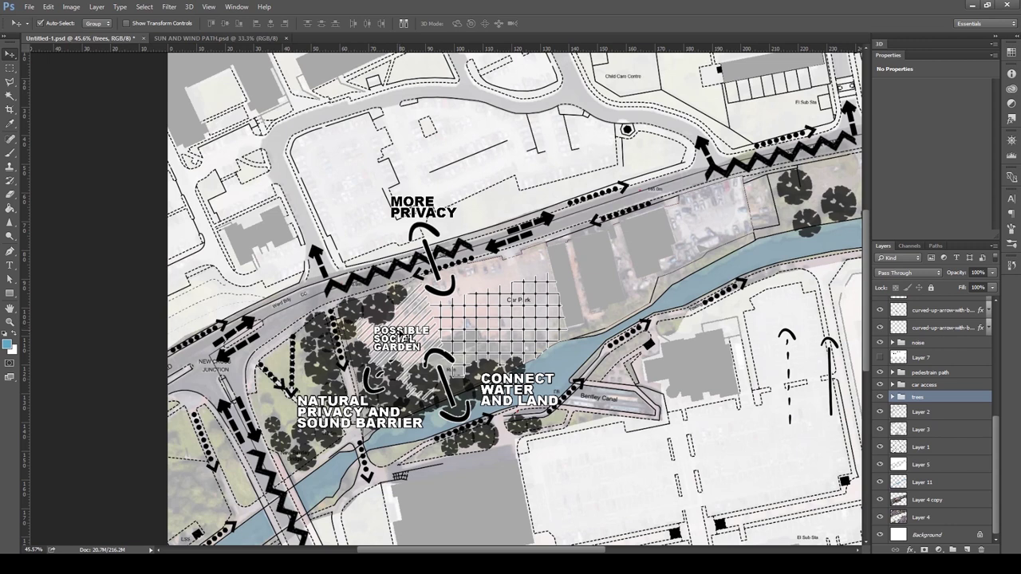
pyautogui.keyDown('alt'); pyautogui.moveTo(380, 340); pyautogui.dragTo(494, 324); pyautogui.keyUp('alt')
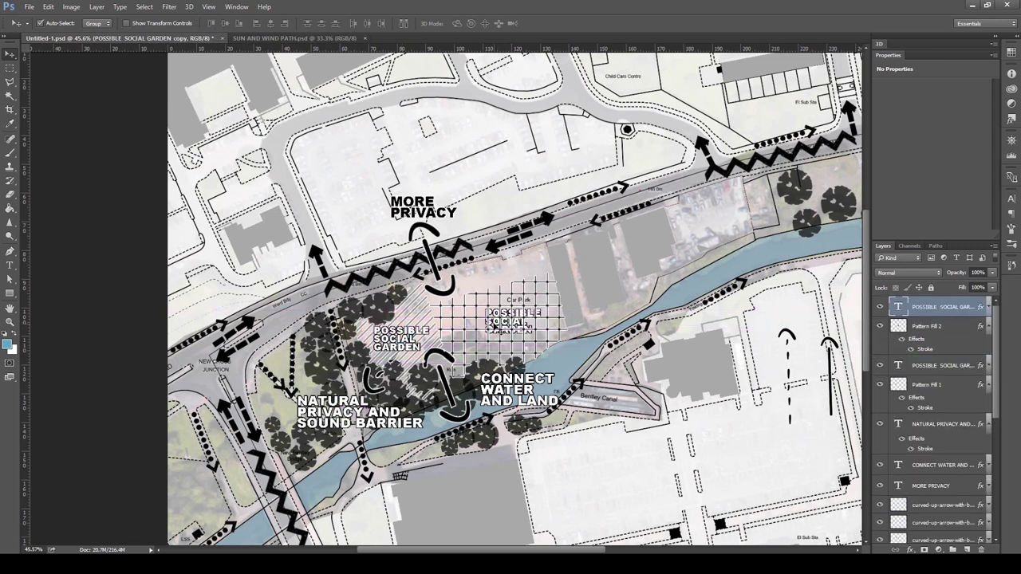
pyautogui.press('t')
pyautogui.click(533, 331)
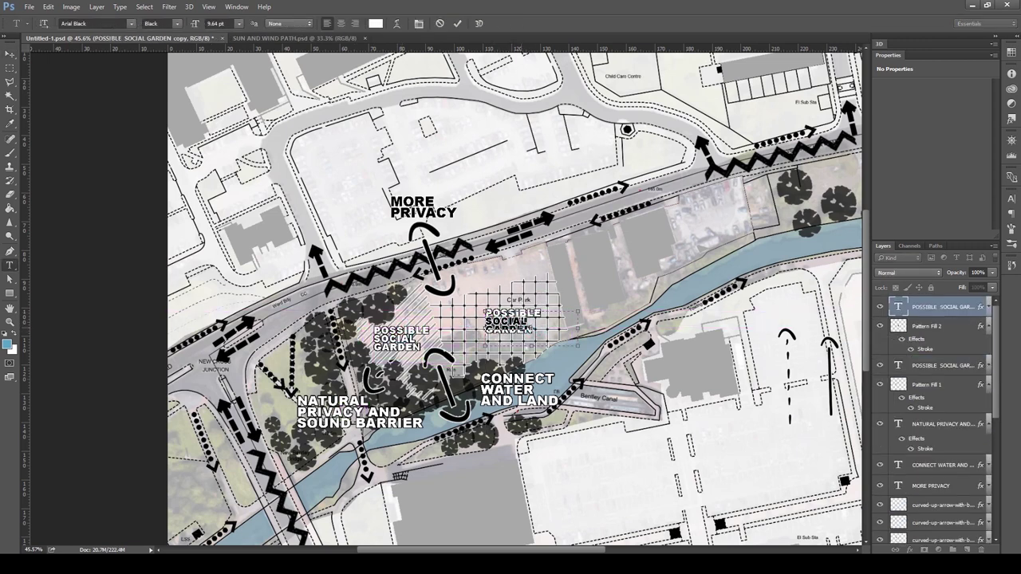
pyautogui.moveTo(489, 320); pyautogui.dragTo(517, 330)
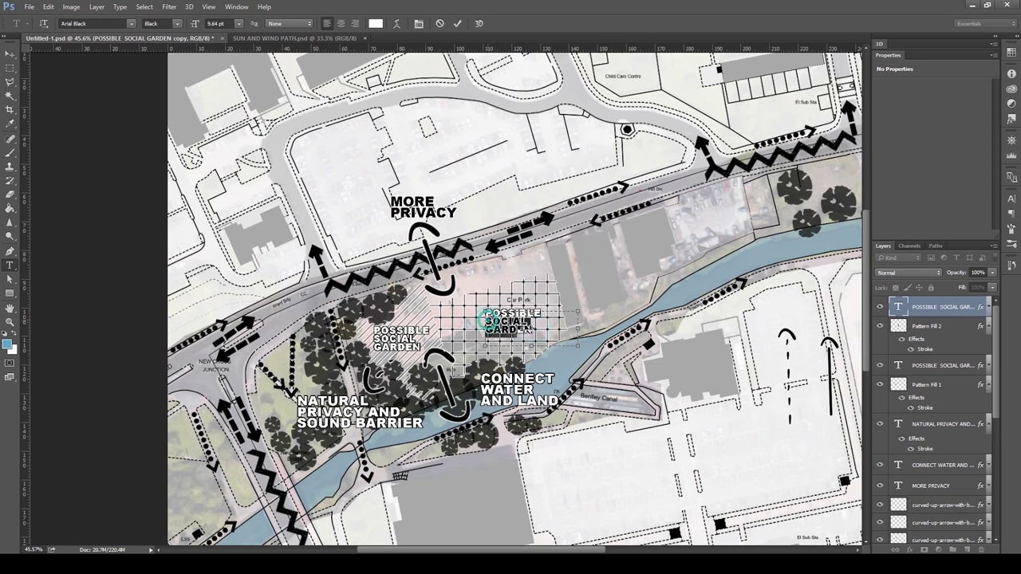
pyautogui.write('b')
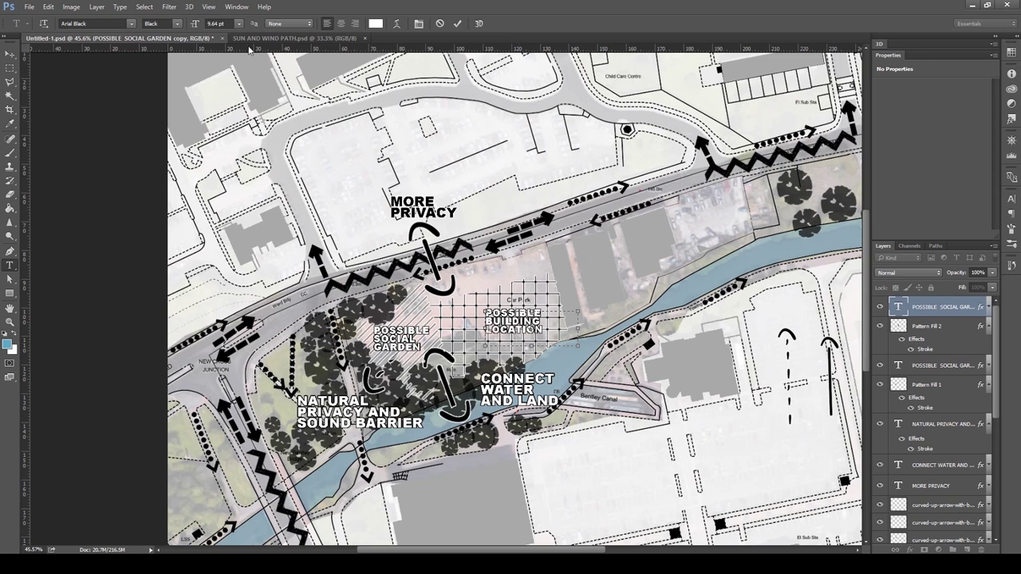
pyautogui.click(11, 53)
# Scale the POSSIBLE BUILDING LOCATION label up to about 120% and reposition it over the middle of the grid zone.
pyautogui.moveTo(528, 300); pyautogui.dragTo(510, 323)
pyautogui.hotkey('ctrl', 't')
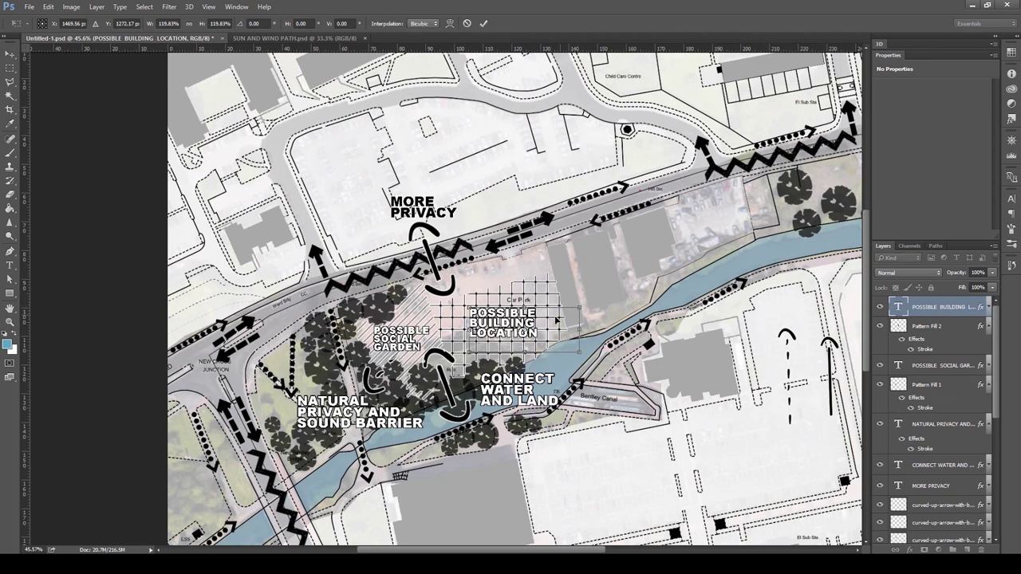
pyautogui.press('Return')
pyautogui.hotkey('ctrl', 't')
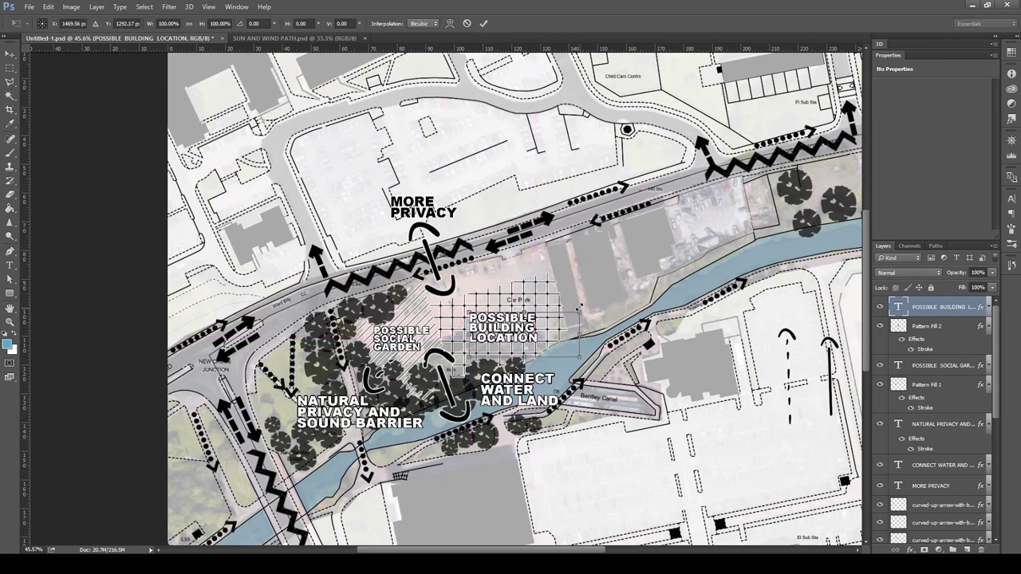